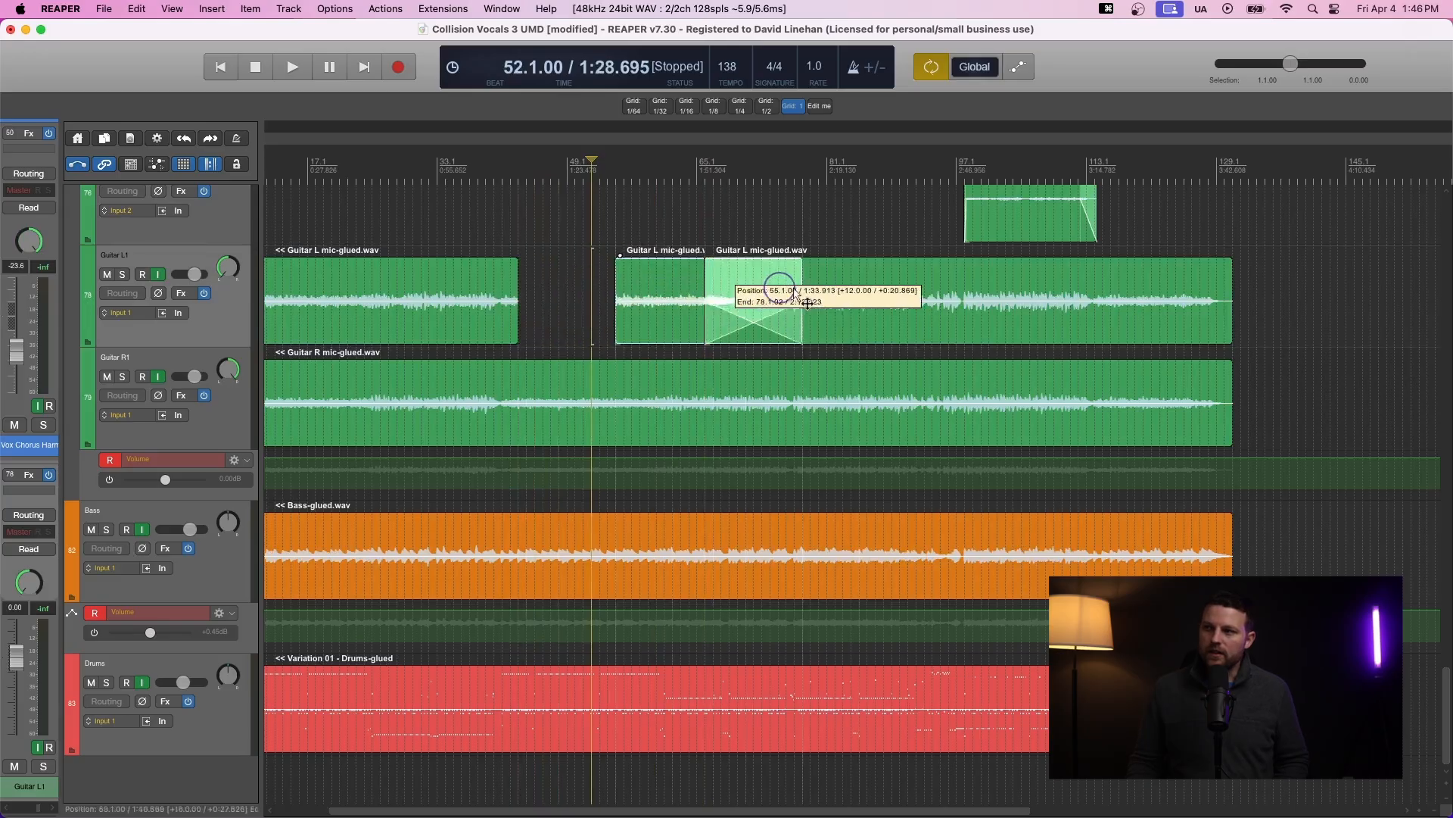
- Undo the previous split and move edits on the Guitar L item
{"action": "key", "text": "super+z"}
{"action": "key", "text": "super+z"}
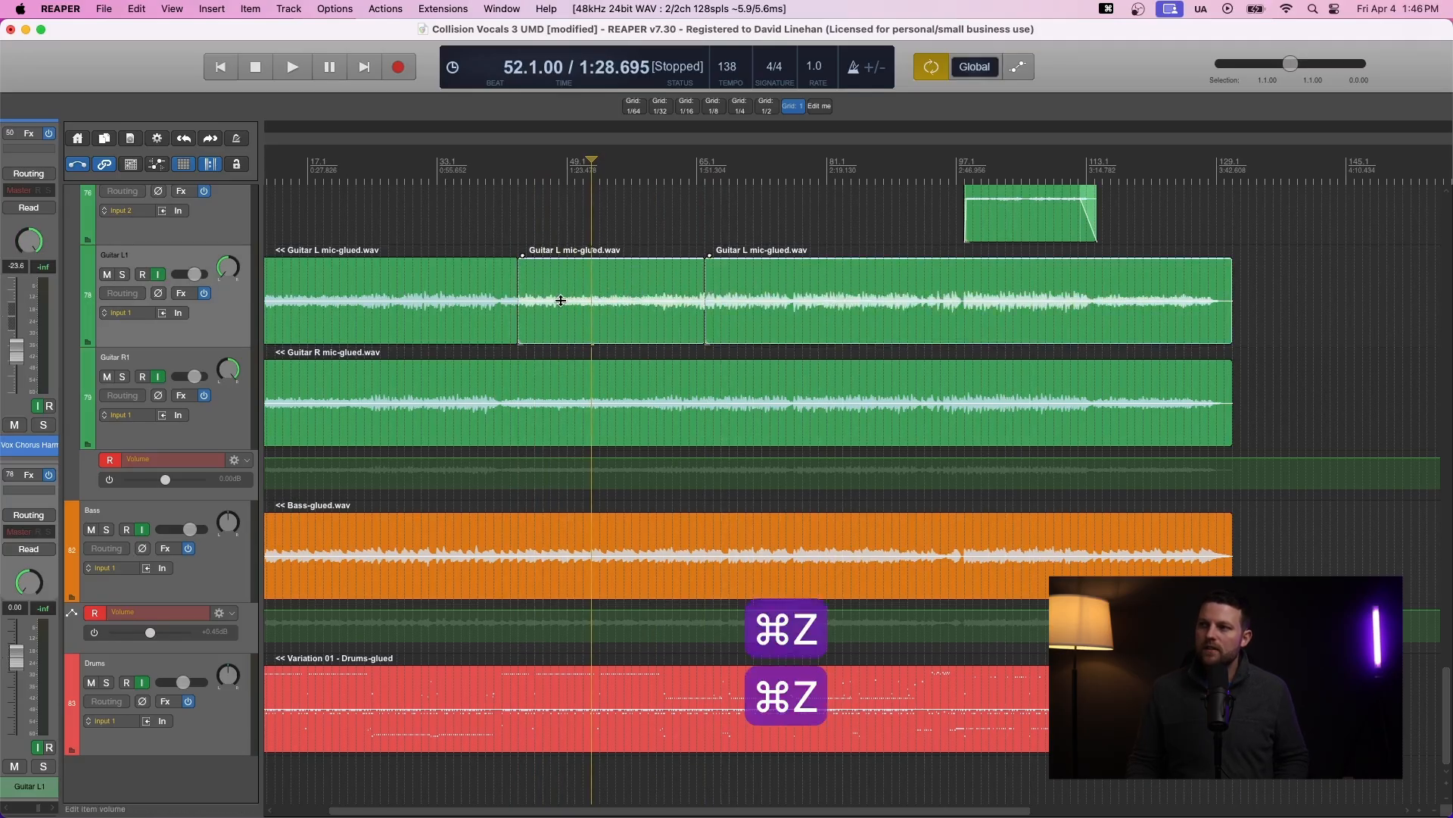
{"action": "key", "text": "super+z"}
{"action": "key", "text": "super+z"}
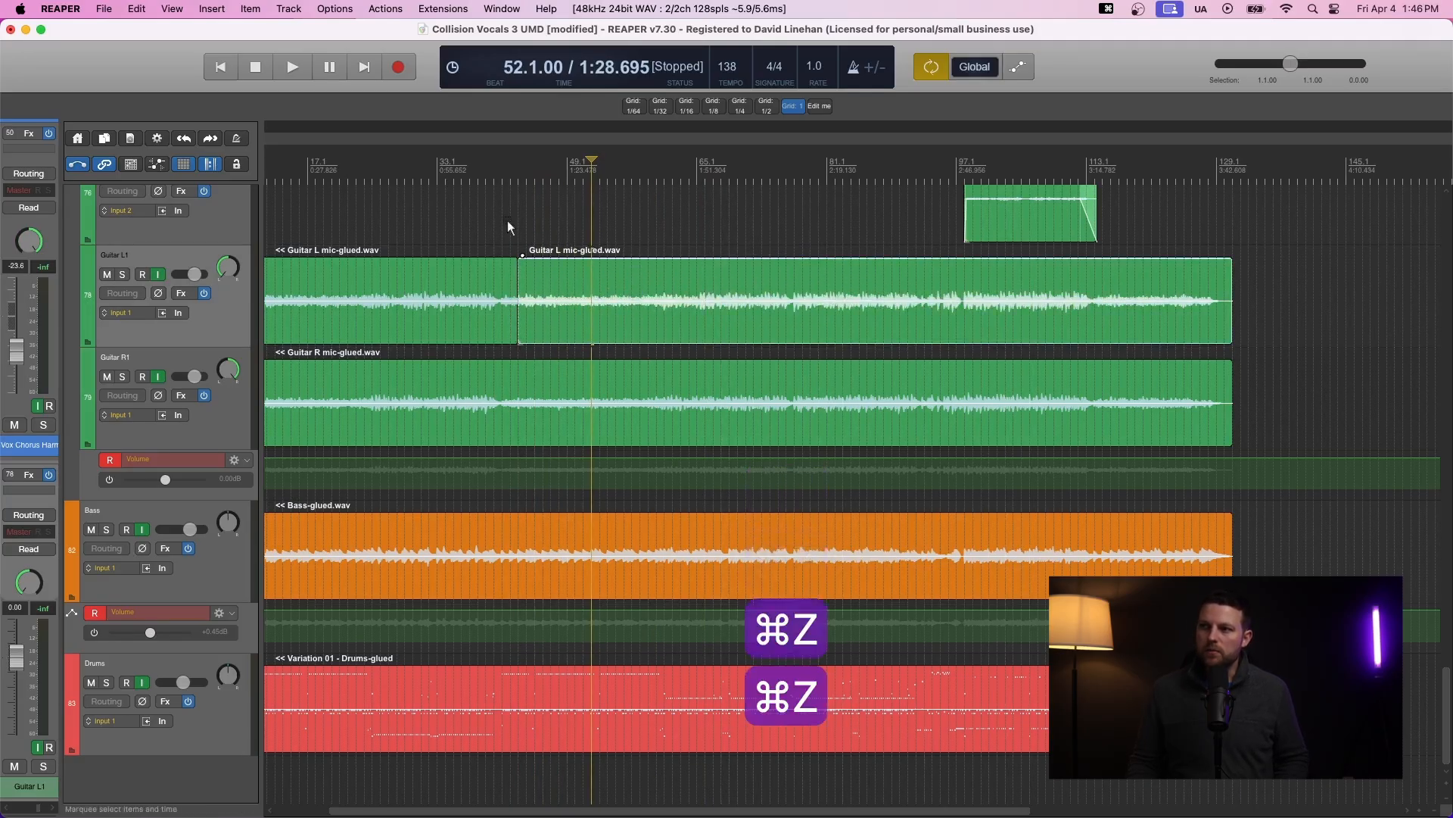
- Select a range across the guitar tracks at bar 43 and split the items there
{"action": "left_click_drag", "start_coordinate": [489, 221], "coordinate": [533, 467]}
{"action": "left_click", "coordinate": [472, 246]}
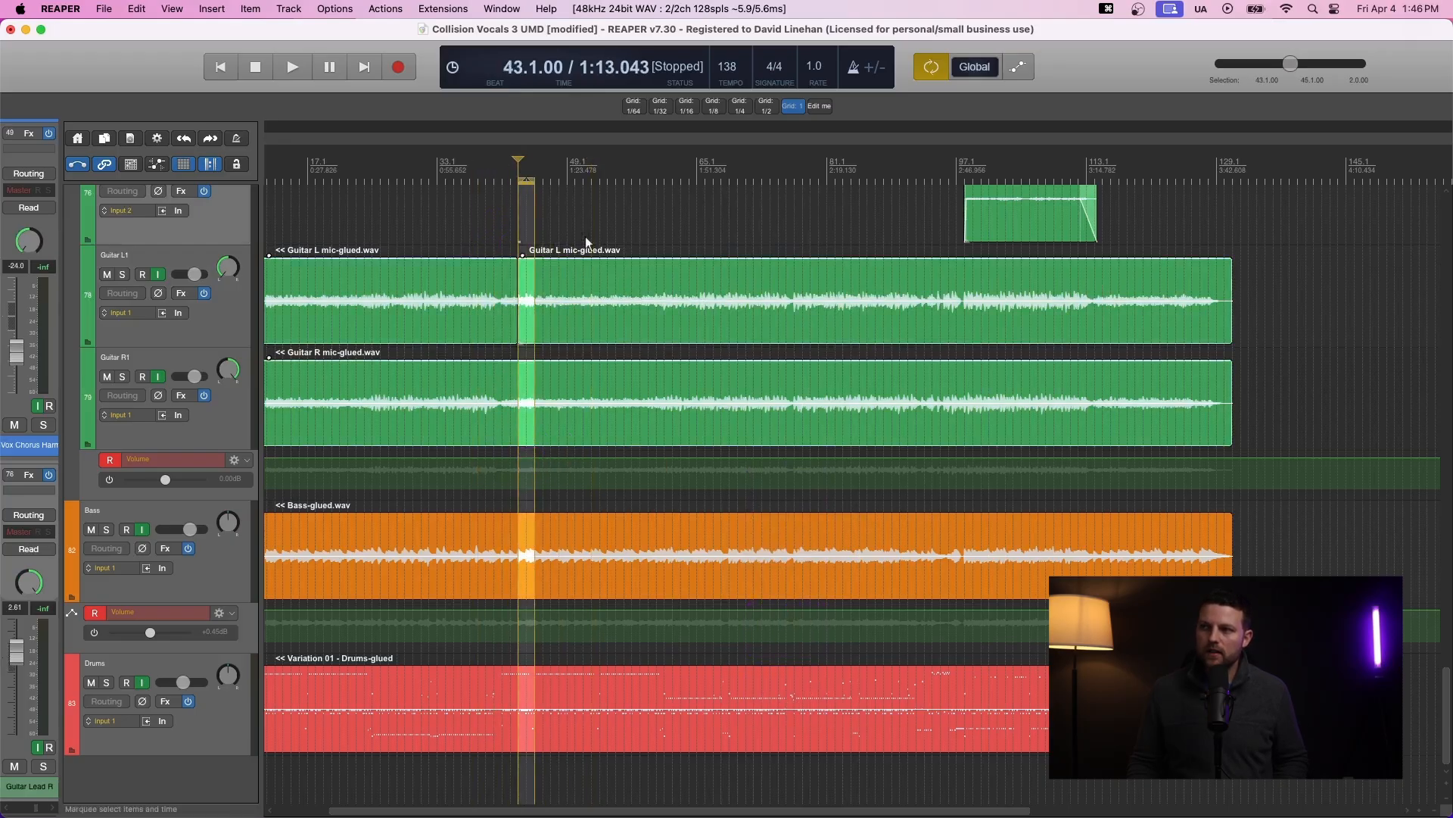
{"action": "key", "text": "s"}
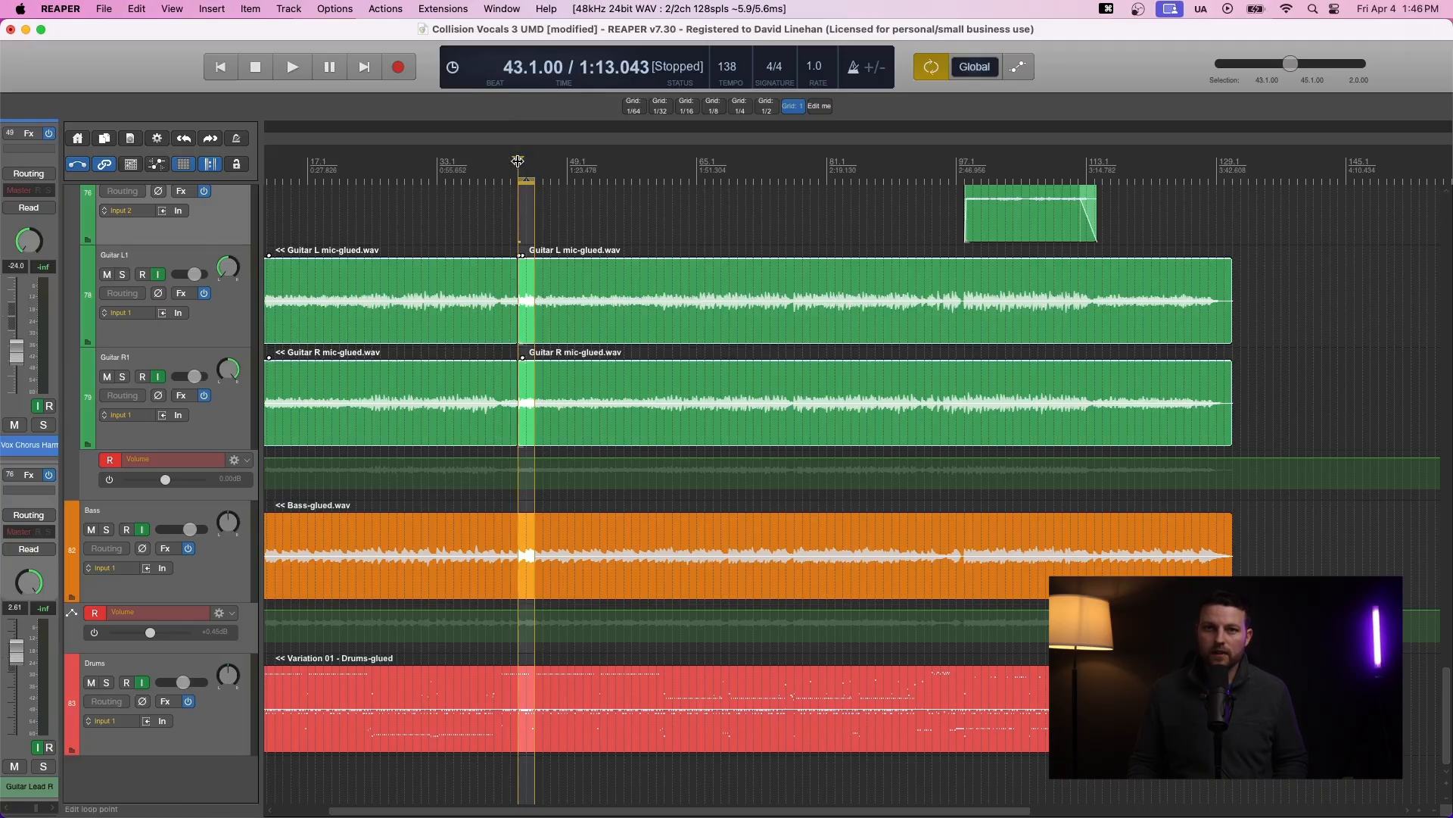
- Select a range across all tracks at bar 49 and split the items there
{"action": "left_click", "coordinate": [484, 223]}
{"action": "left_click_drag", "start_coordinate": [656, 190], "coordinate": [682, 421]}
{"action": "key", "text": "s"}
{"action": "left_click", "coordinate": [582, 299]}
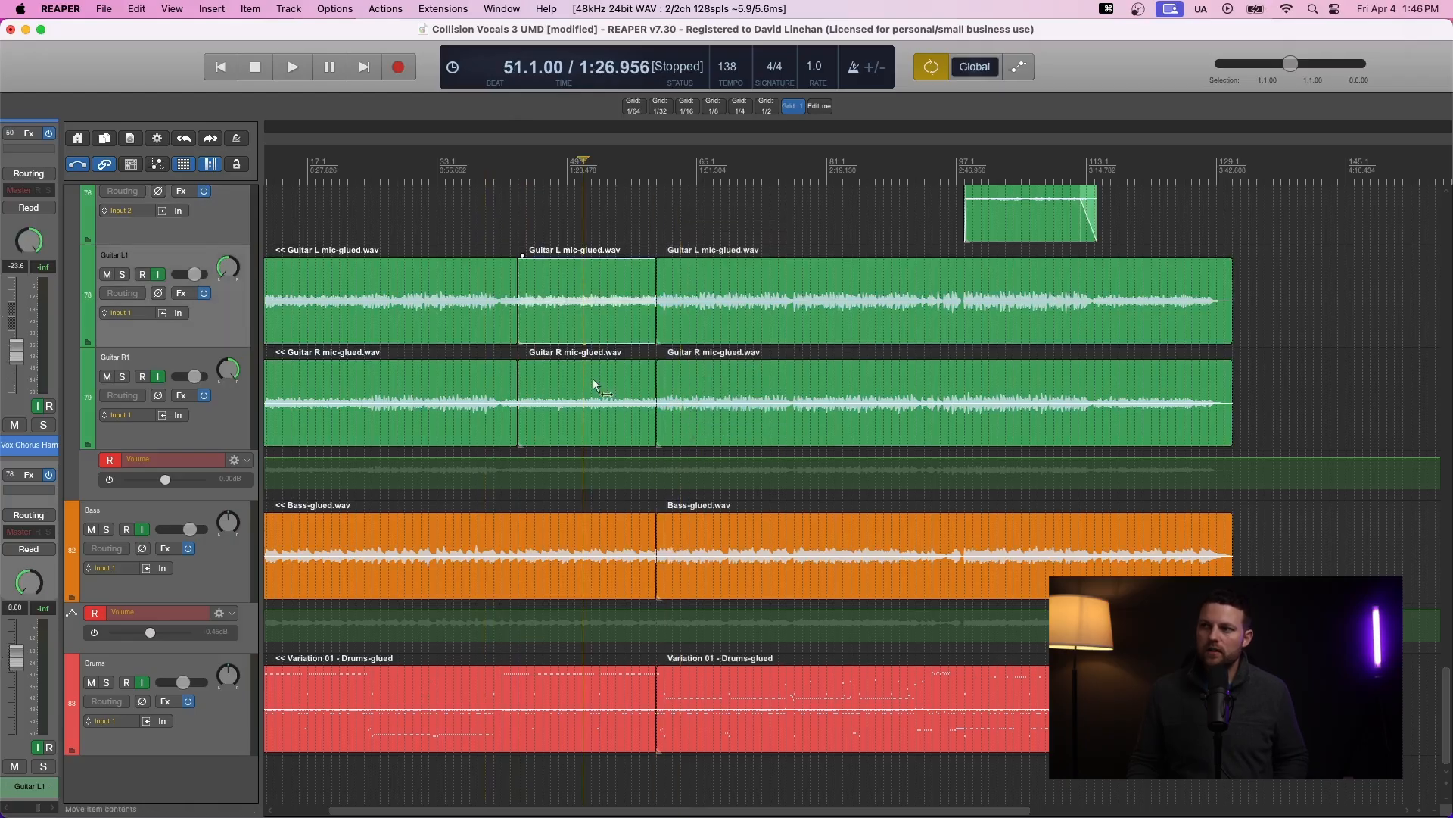
- Move the guitar sections between bars 43 and 49 past the end of the song
{"action": "left_click", "coordinate": [567, 381], "text": "shift"}
{"action": "left_click_drag", "start_coordinate": [545, 277], "coordinate": [1345, 303]}
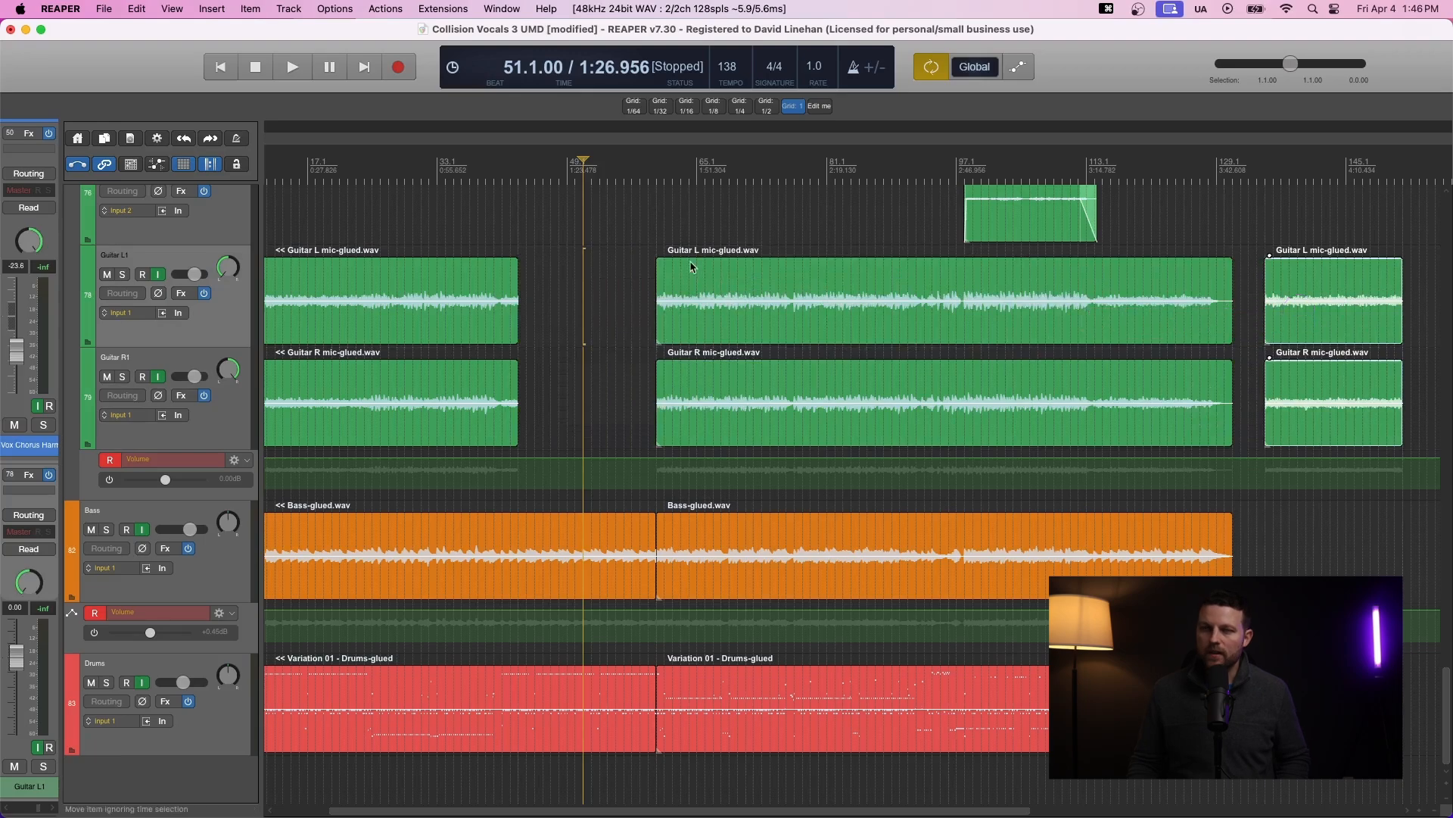
- Undo the move and both splits
{"action": "key", "text": "super+z"}
{"action": "key", "text": "super+z"}
{"action": "key", "text": "super+z"}
{"action": "key", "text": "super+z"}
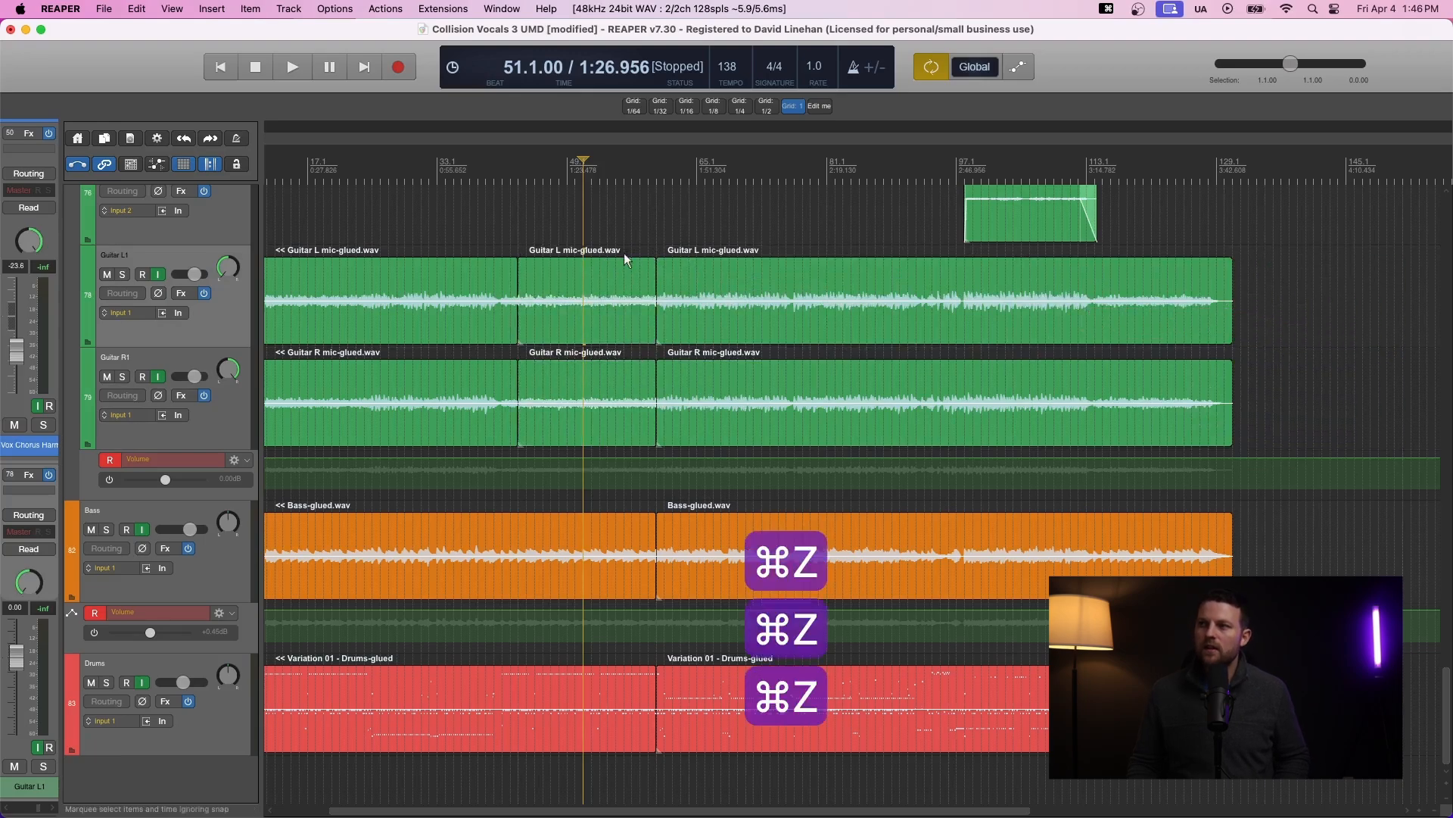
{"action": "key", "text": "super+z"}
{"action": "key", "text": "super+z"}
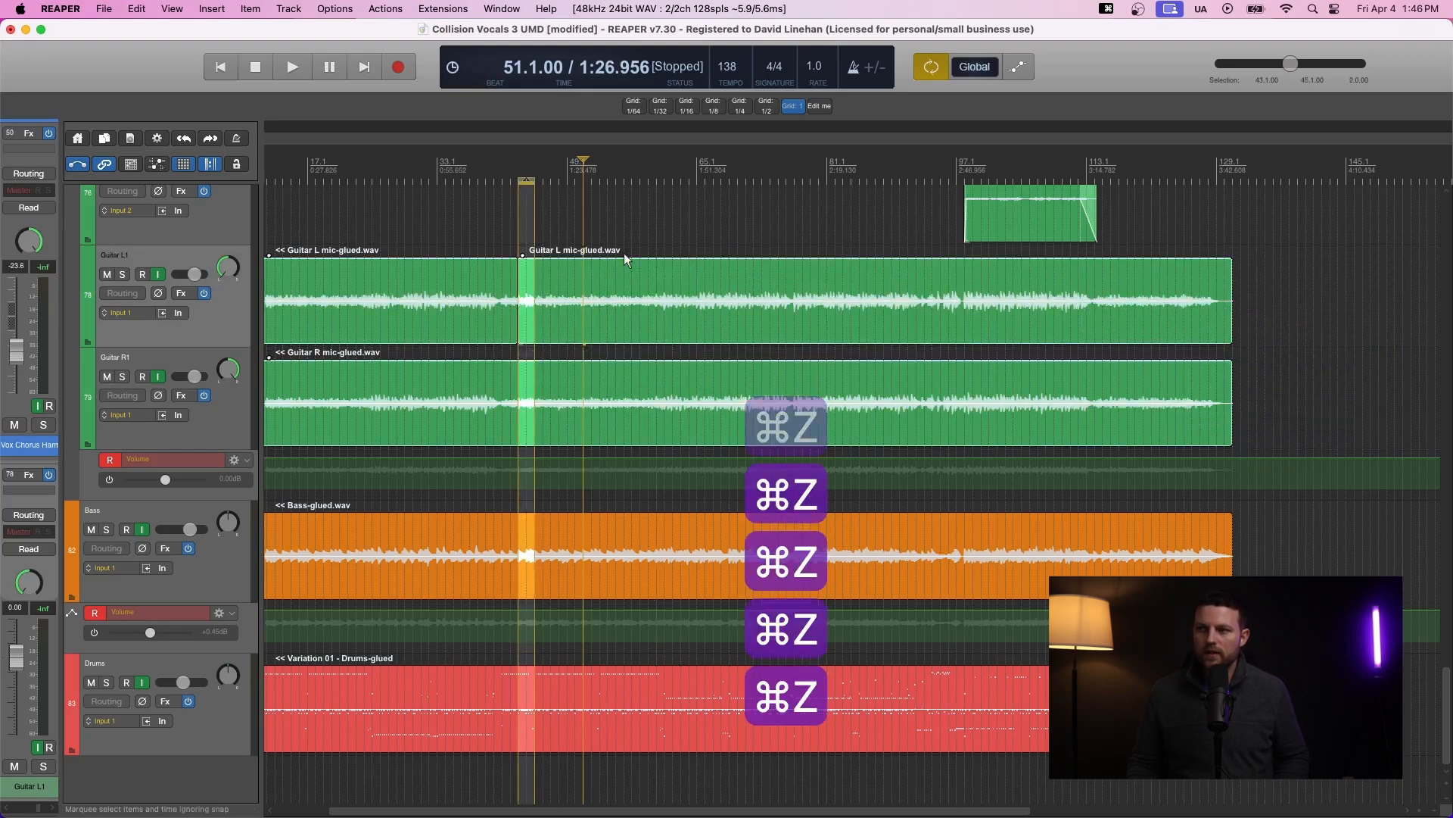
{"action": "key", "text": "super+z"}
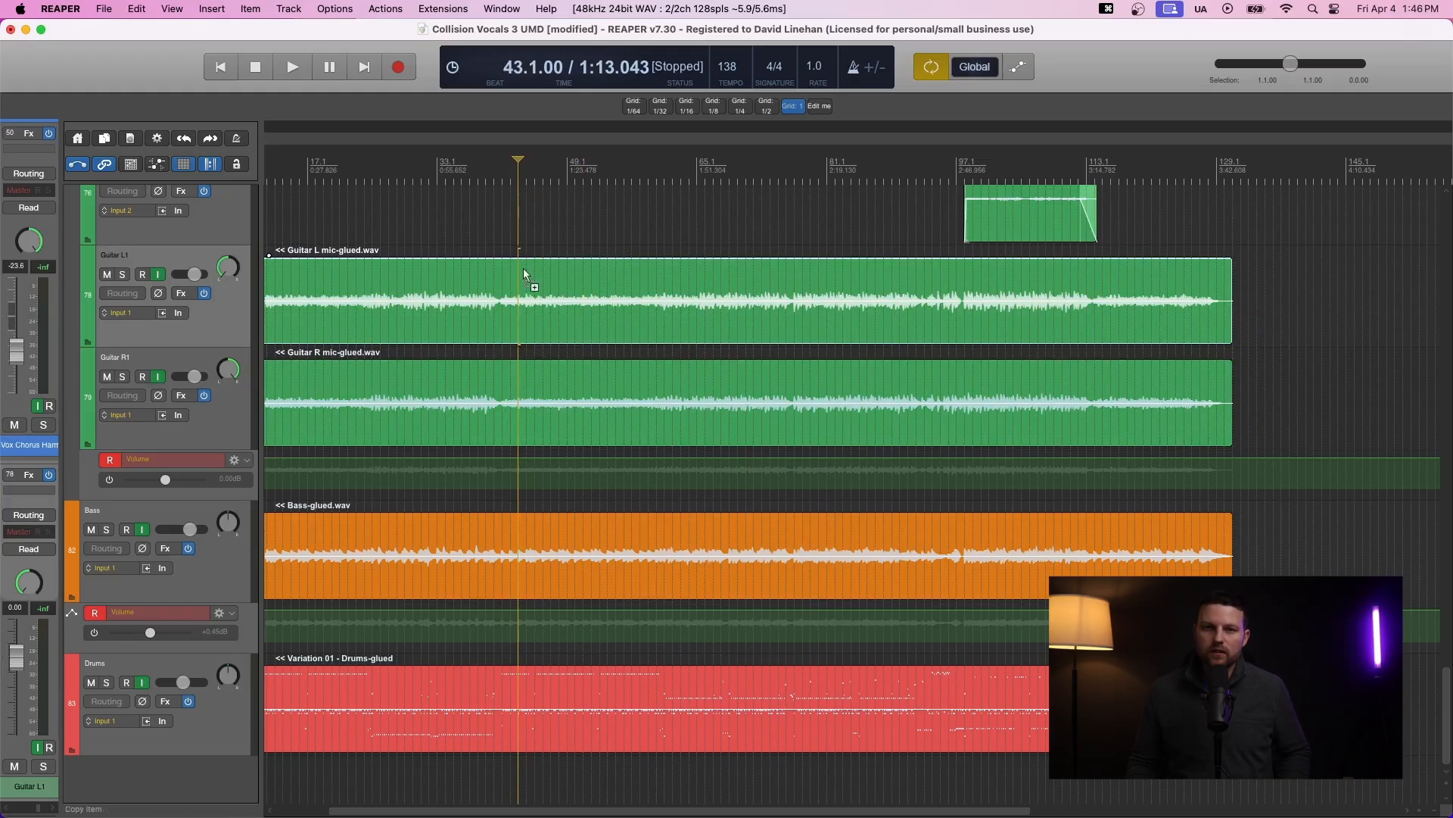
- Draw a razor area on Guitar L from bar 43 to 49 and try moving it past the song's end
{"action": "left_click_drag", "start_coordinate": [520, 267], "coordinate": [651, 287]}
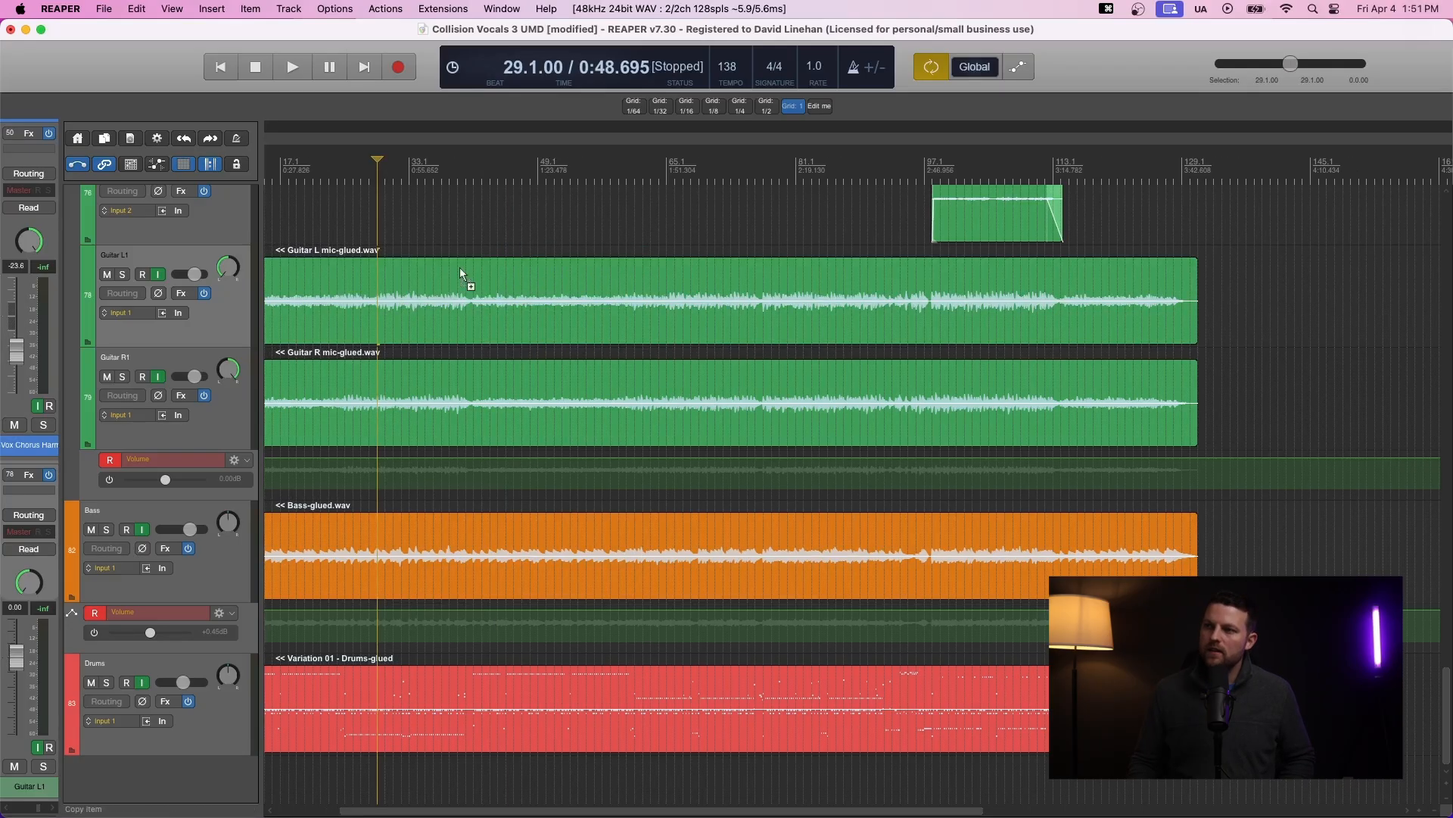
{"action": "left_click_drag", "start_coordinate": [460, 269], "coordinate": [634, 310]}
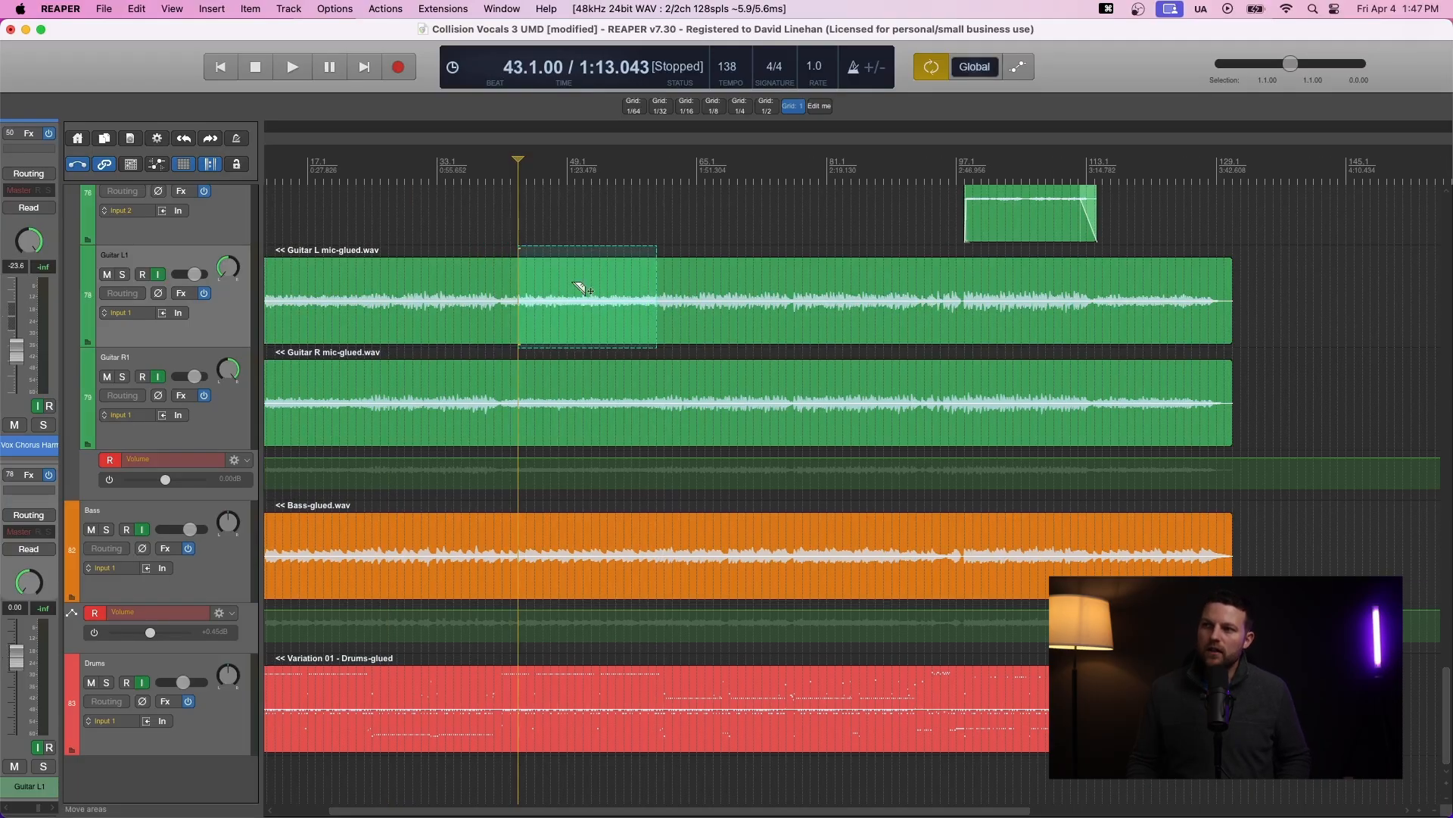
{"action": "left_click_drag", "start_coordinate": [581, 288], "coordinate": [1353, 292]}
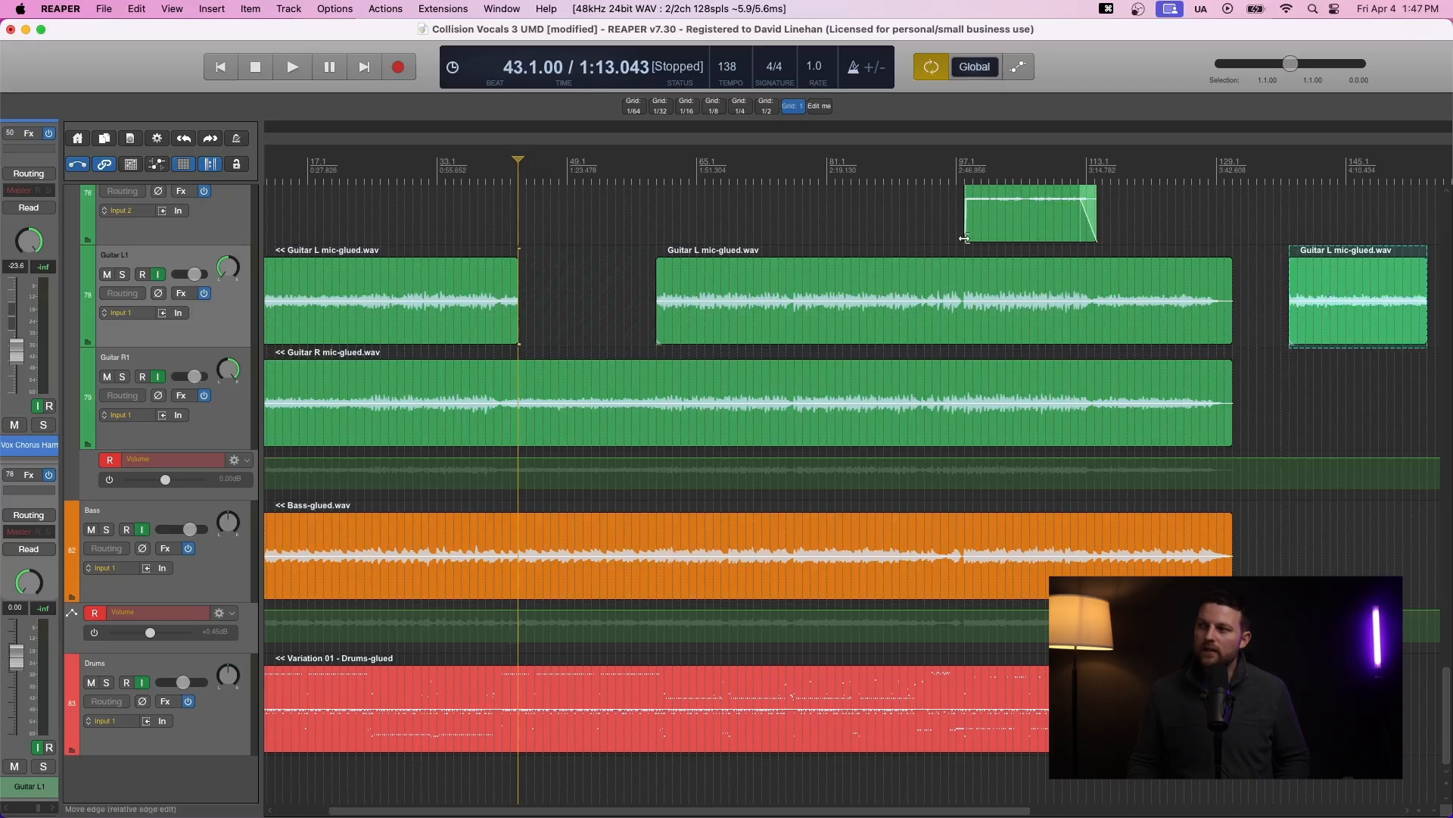
{"action": "key", "text": "super+z"}
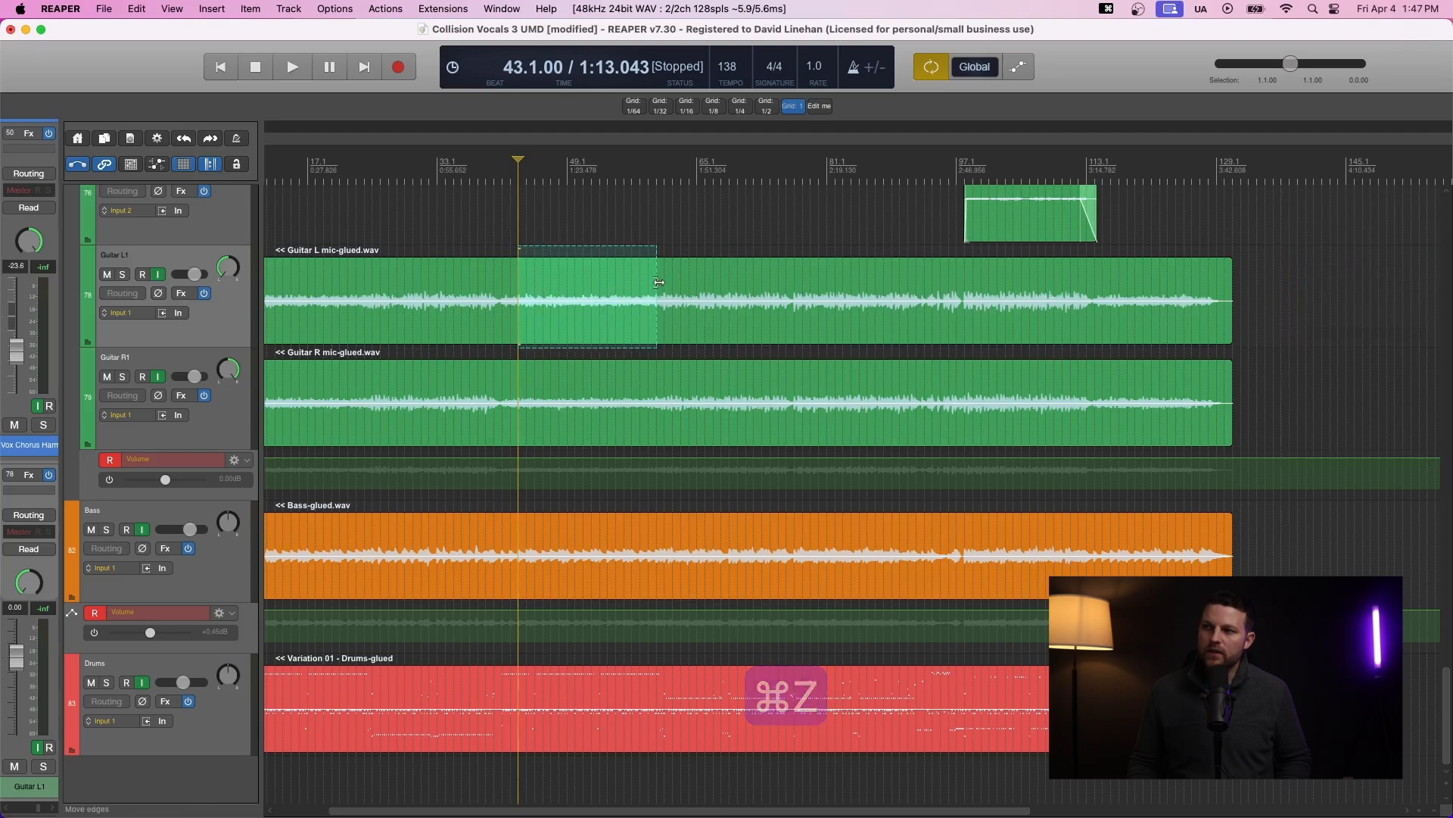
- Adjust the razor area's edges and try moving it past the song's end again
{"action": "mouse_move", "coordinate": [658, 283]}
{"action": "left_mouse_down"}
{"action": "mouse_move", "coordinate": [621, 284]}
{"action": "mouse_move", "coordinate": [678, 281]}
{"action": "left_mouse_up"}
{"action": "mouse_move", "coordinate": [519, 281]}
{"action": "left_mouse_down"}
{"action": "mouse_move", "coordinate": [814, 282]}
{"action": "mouse_move", "coordinate": [626, 277]}
{"action": "mouse_move", "coordinate": [1007, 309]}
{"action": "mouse_move", "coordinate": [1283, 305]}
{"action": "left_mouse_up"}
{"action": "key", "text": "super+z"}
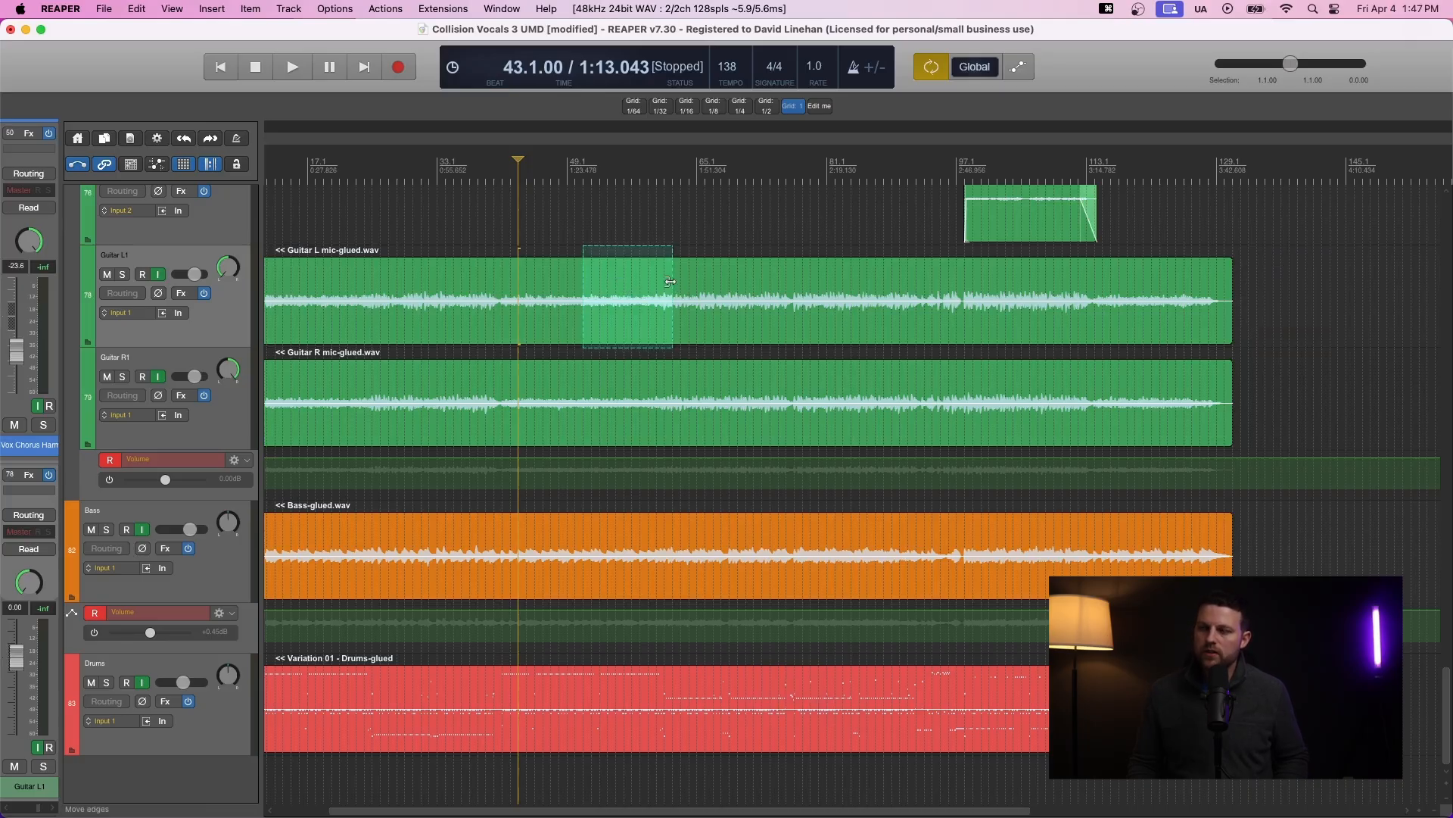
{"action": "left_click_drag", "start_coordinate": [626, 292], "coordinate": [1308, 327]}
{"action": "key", "text": "super+z"}
- Draw a razor area across all tracks from bar 49 to about bar 69 and try nudging it slightly later
{"action": "left_click", "coordinate": [577, 275]}
{"action": "left_click_drag", "start_coordinate": [577, 274], "coordinate": [739, 690]}
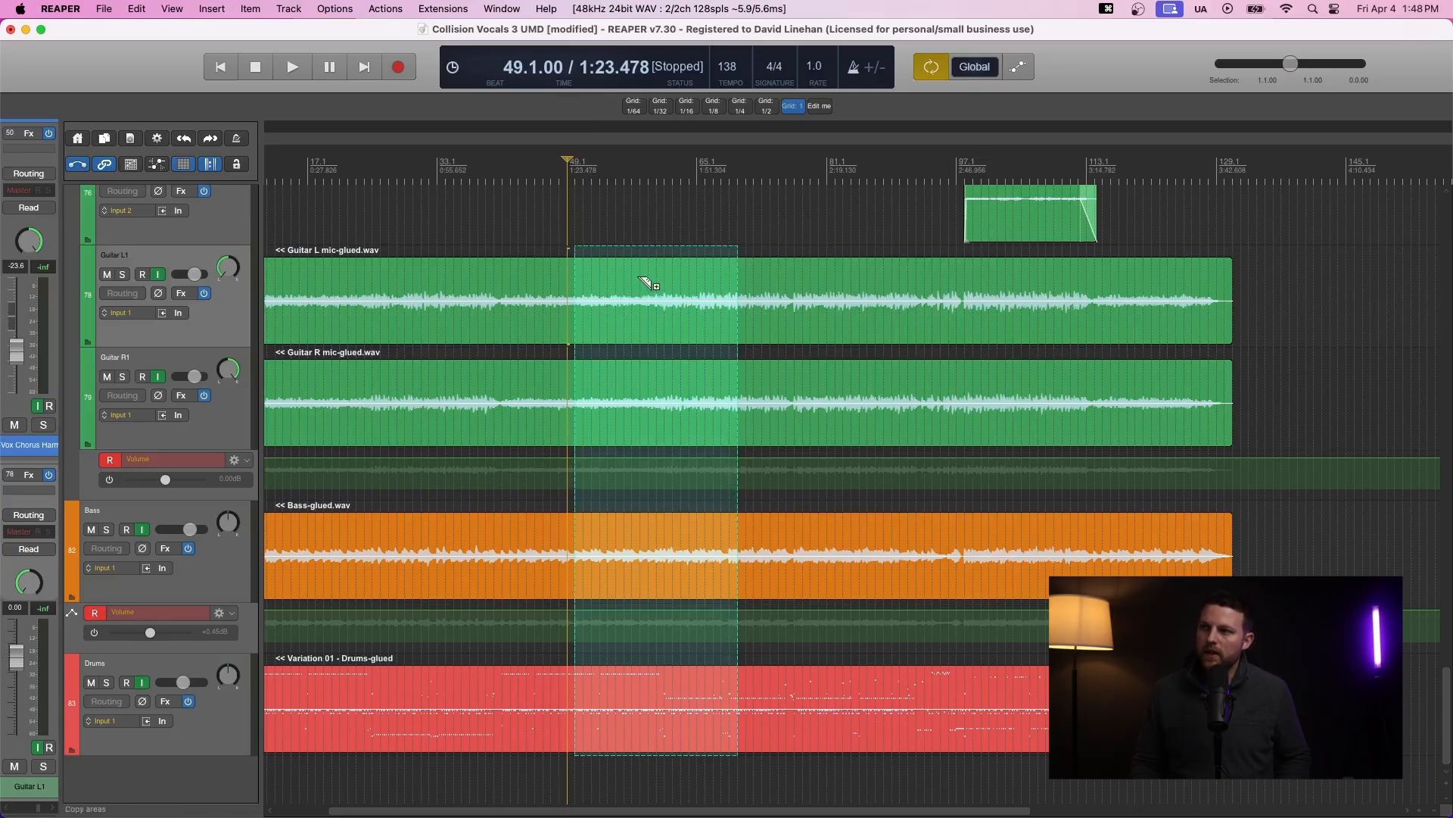
{"action": "mouse_move", "coordinate": [644, 281]}
{"action": "left_mouse_down"}
{"action": "mouse_move", "coordinate": [984, 311]}
{"action": "mouse_move", "coordinate": [1313, 310]}
{"action": "mouse_move", "coordinate": [668, 284]}
{"action": "left_mouse_up"}
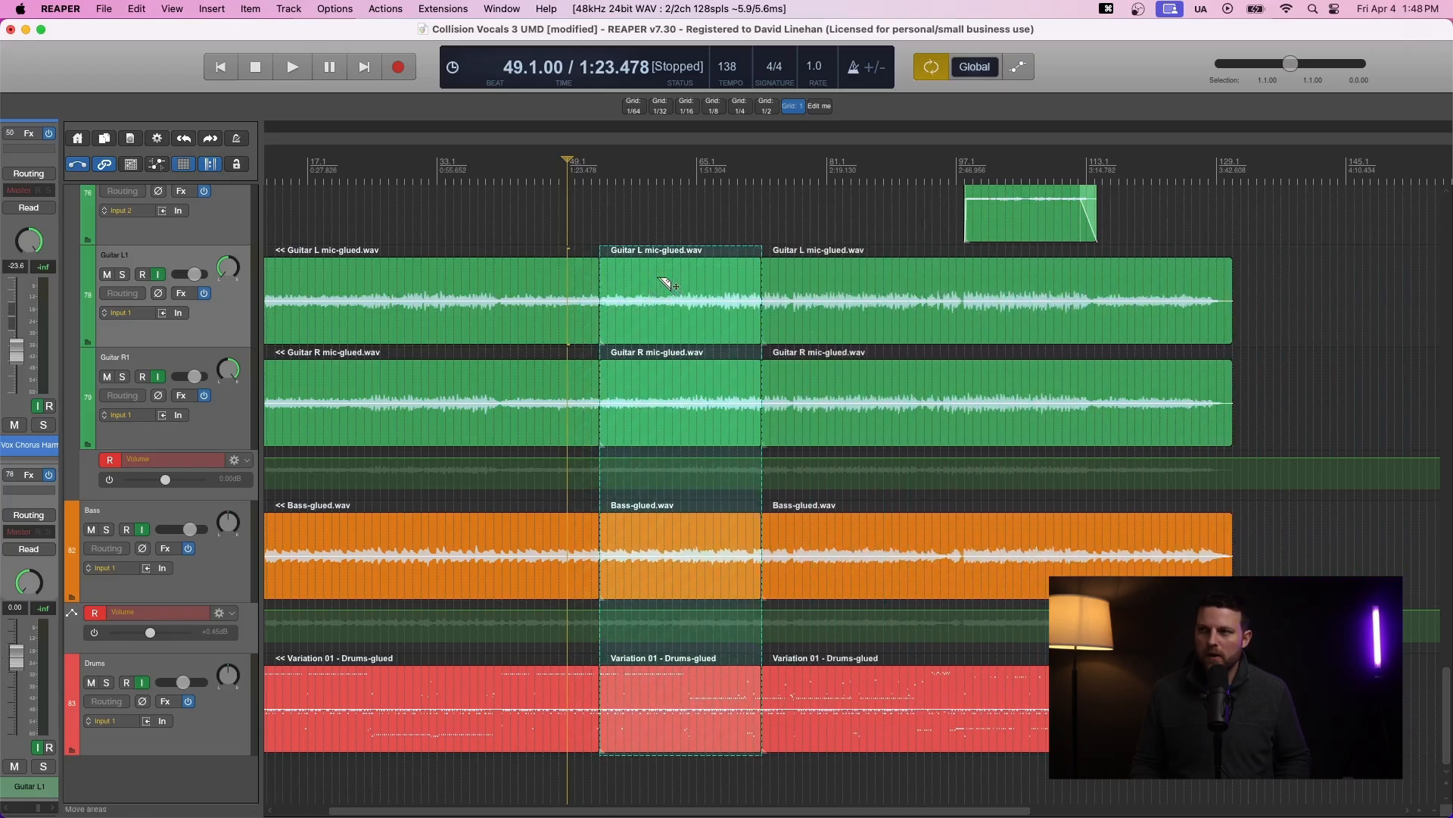
{"action": "key", "text": "super+z"}
{"action": "key", "text": "super+z"}
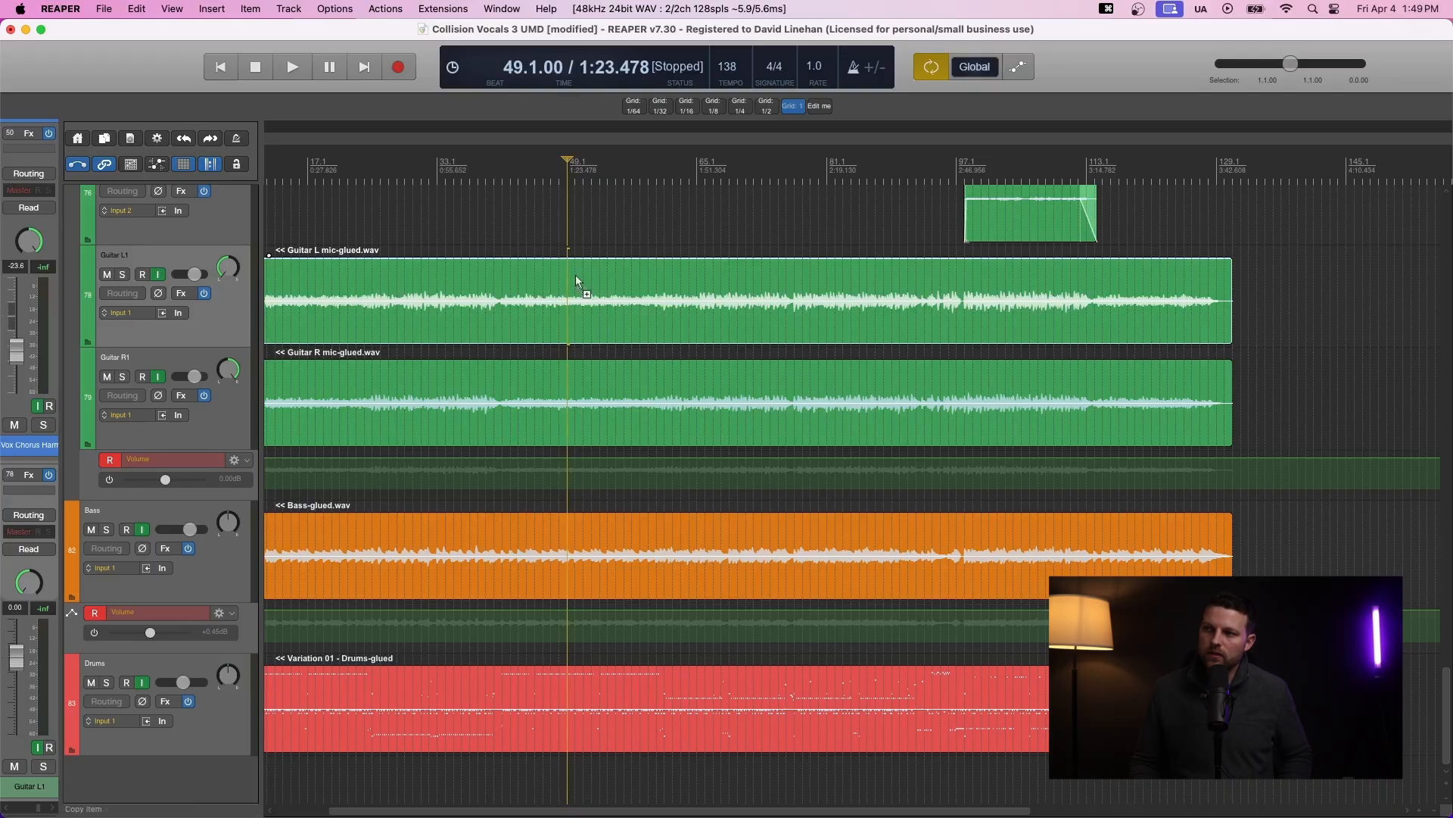
- Draw several separate razor areas on Guitar L and try moving and copying them toward the song's end
{"action": "left_click_drag", "start_coordinate": [576, 274], "coordinate": [626, 306]}
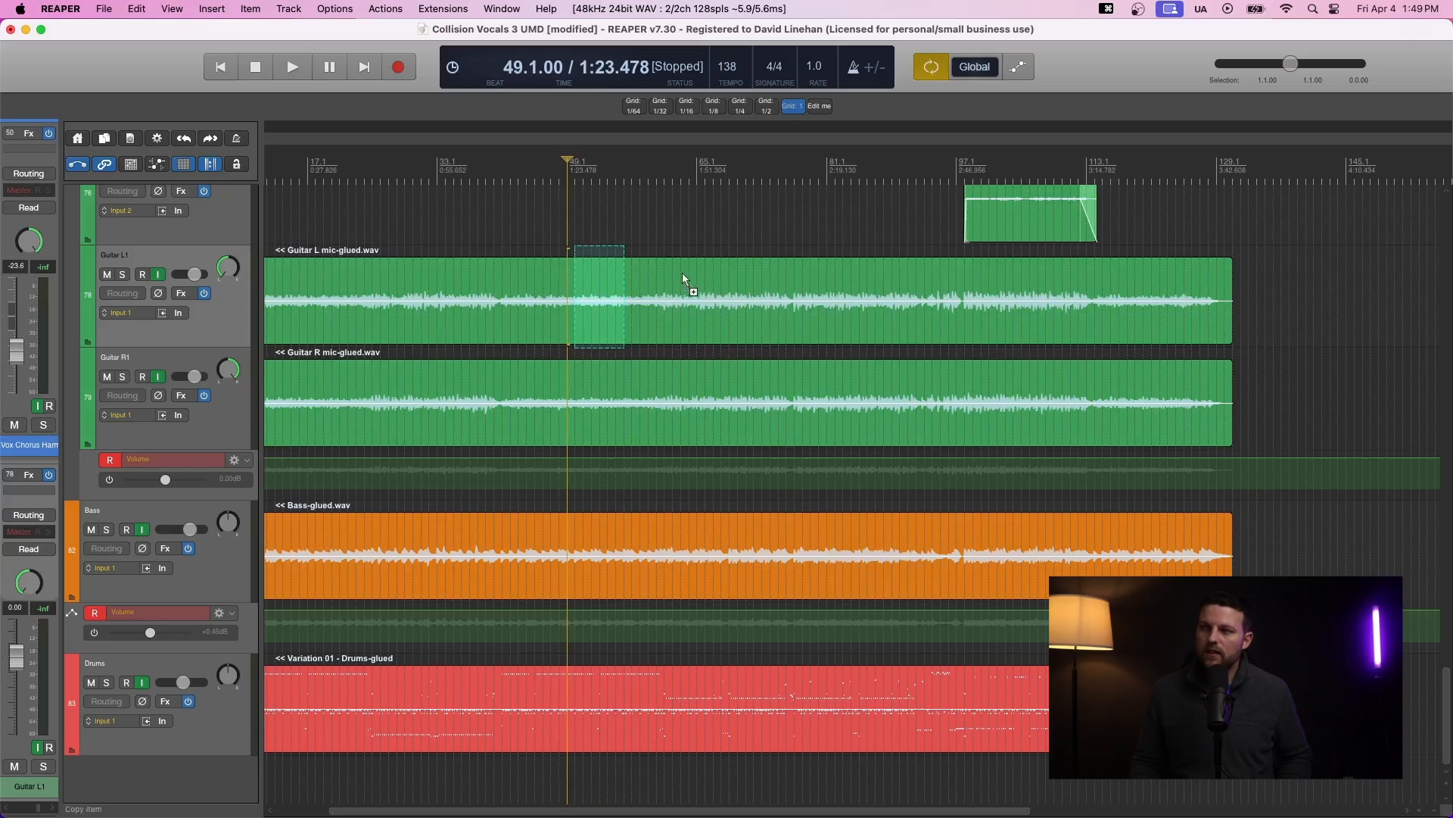
{"action": "left_click_drag", "start_coordinate": [680, 275], "coordinate": [916, 314]}
{"action": "left_click_drag", "start_coordinate": [606, 290], "coordinate": [1232, 295]}
{"action": "key", "text": "super+z"}
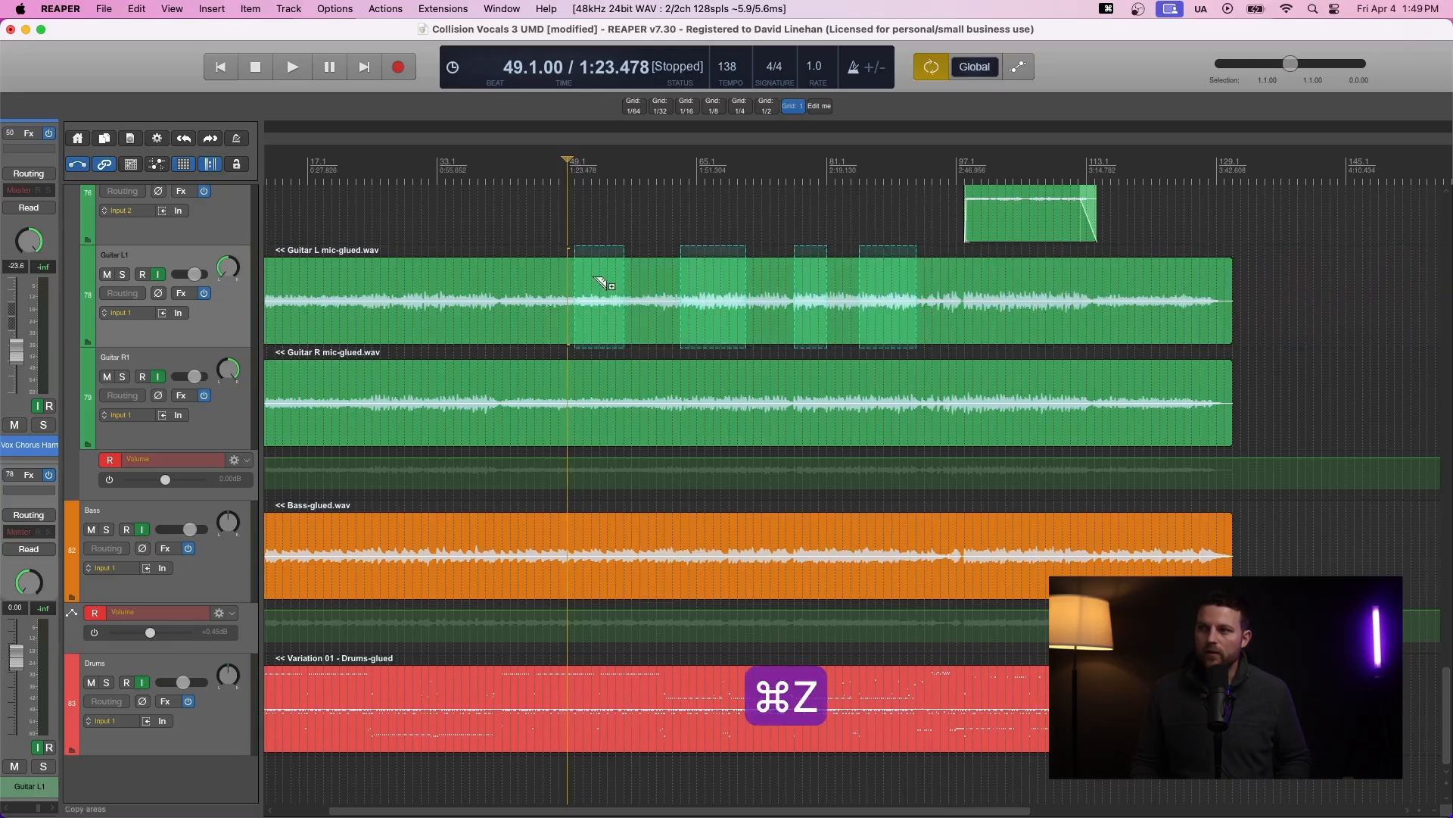
{"action": "left_click_drag", "start_coordinate": [604, 284], "coordinate": [1259, 297]}
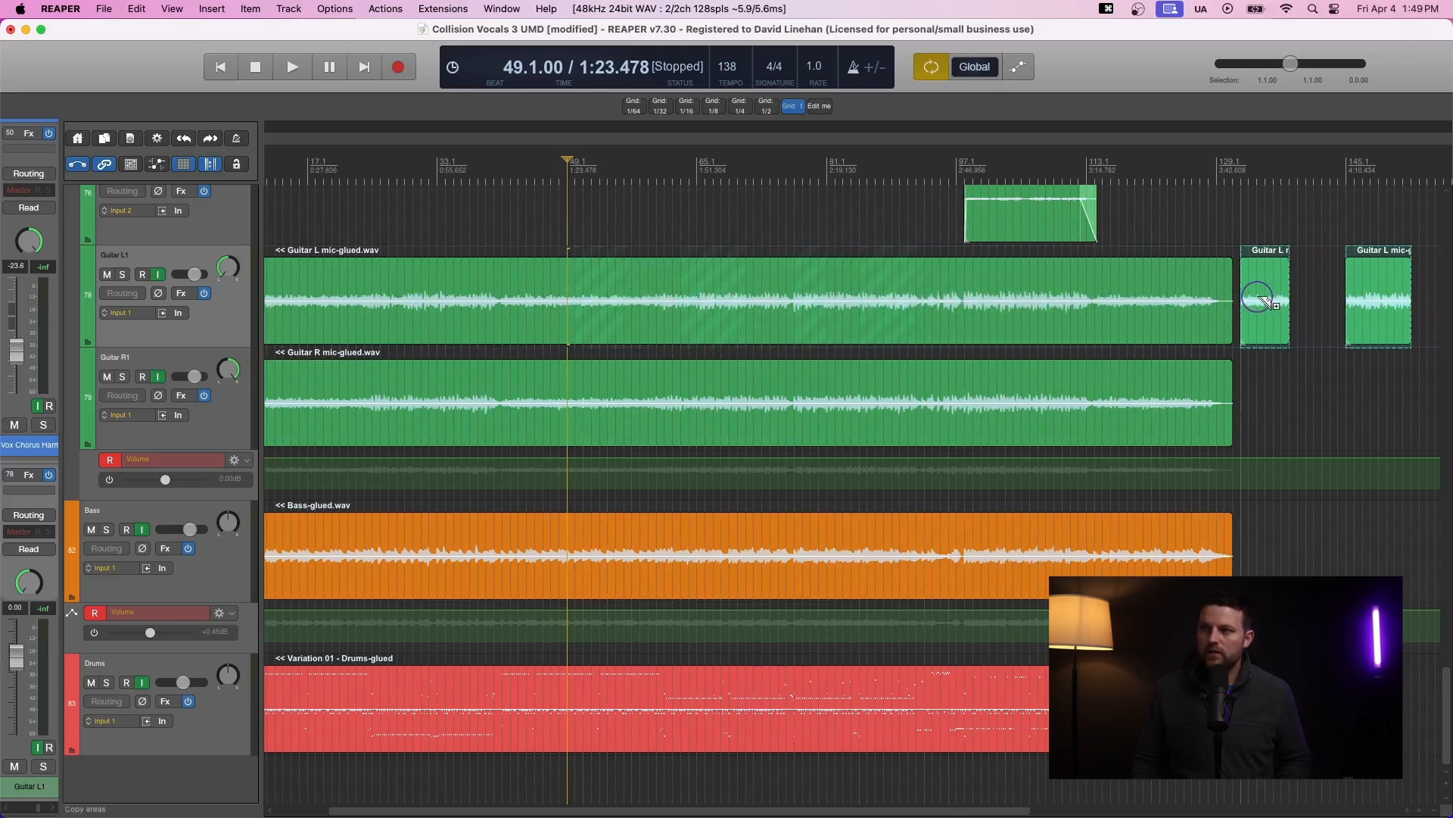
{"action": "key", "text": "super+z"}
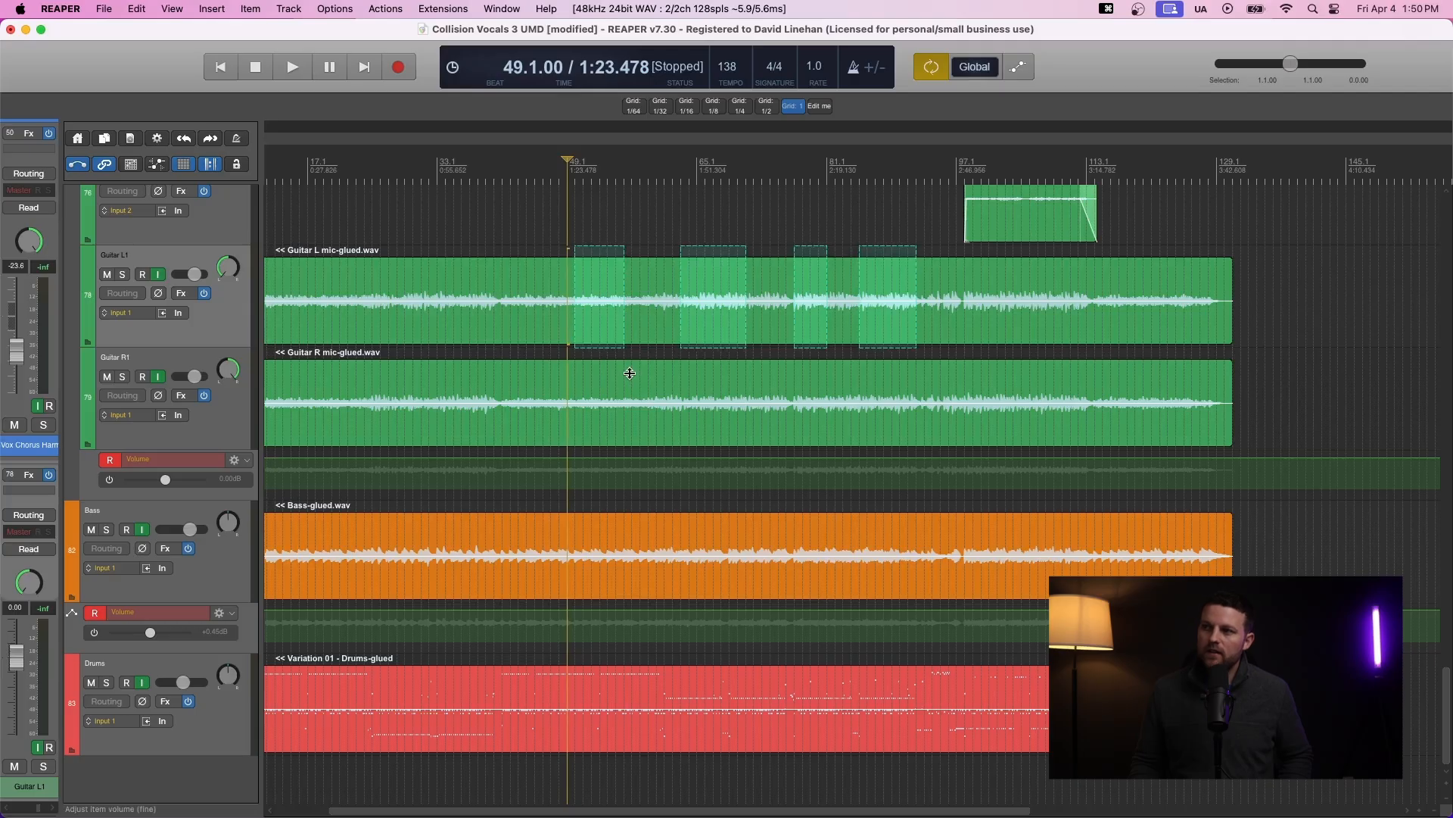
- Add razor areas on Guitar R, the Bass item and the bass volume envelope lane
{"action": "left_click_drag", "start_coordinate": [632, 376], "coordinate": [875, 410]}
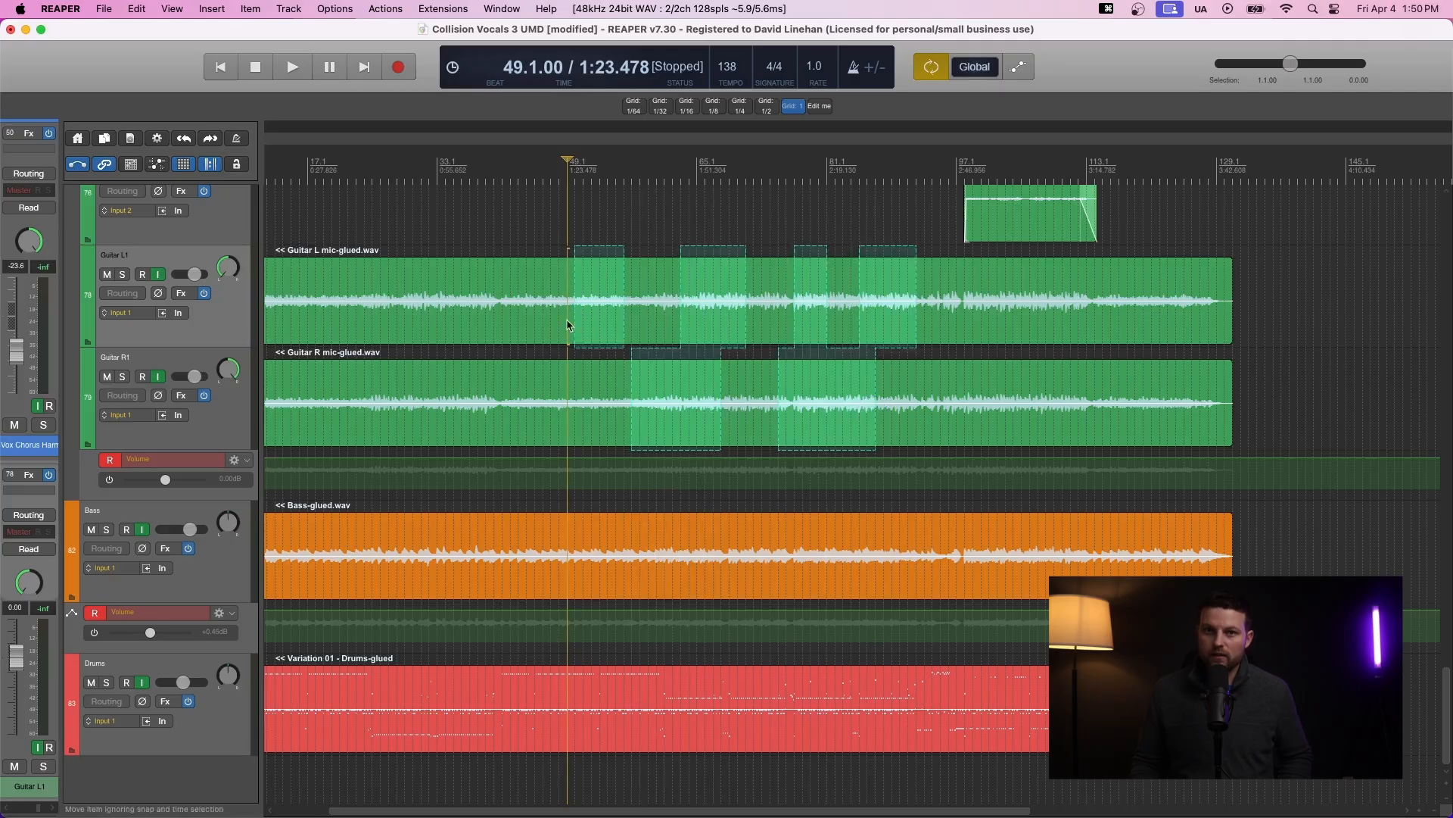
{"action": "left_click_drag", "start_coordinate": [738, 521], "coordinate": [836, 564]}
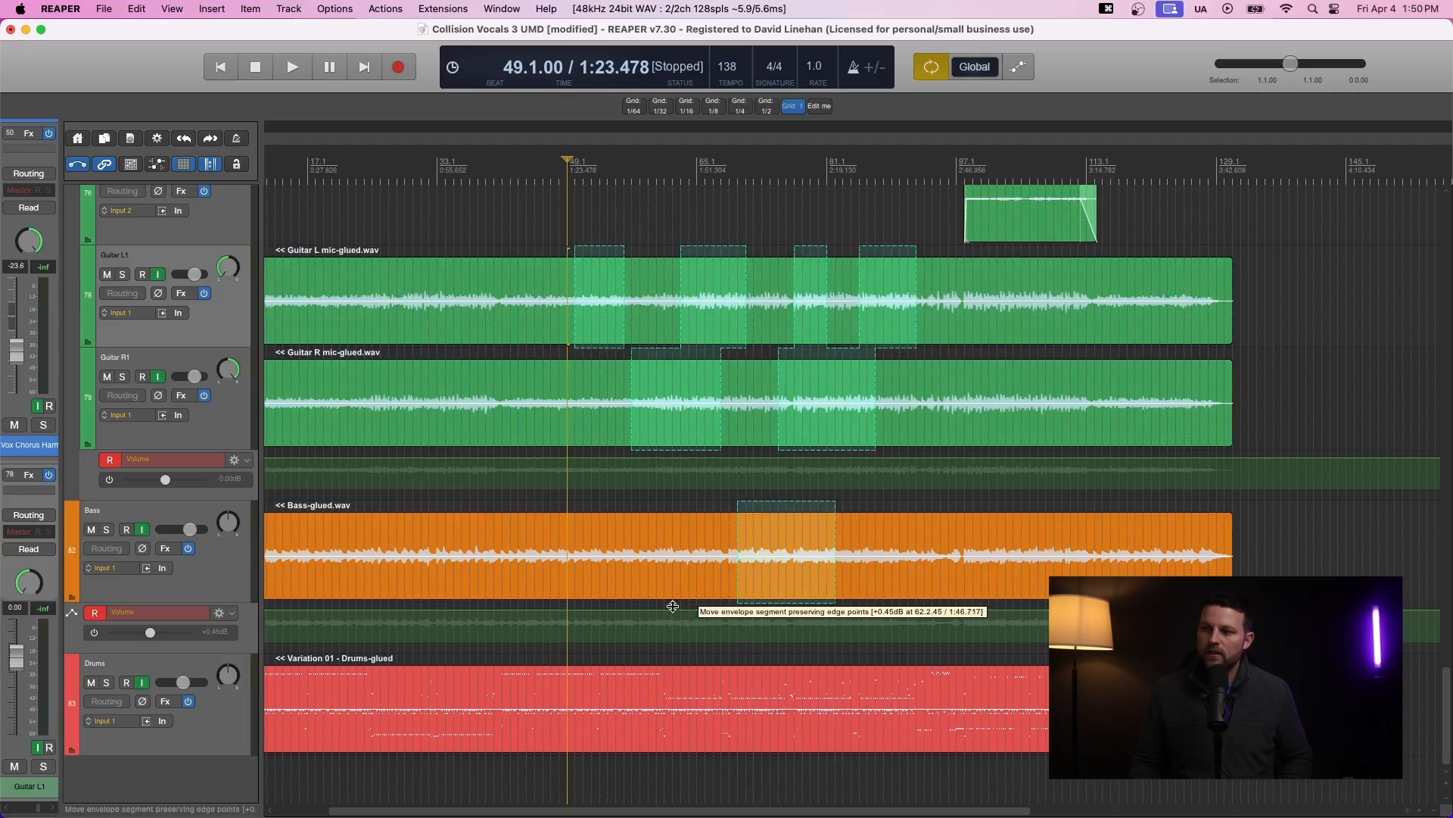
{"action": "left_click_drag", "start_coordinate": [640, 628], "coordinate": [729, 639]}
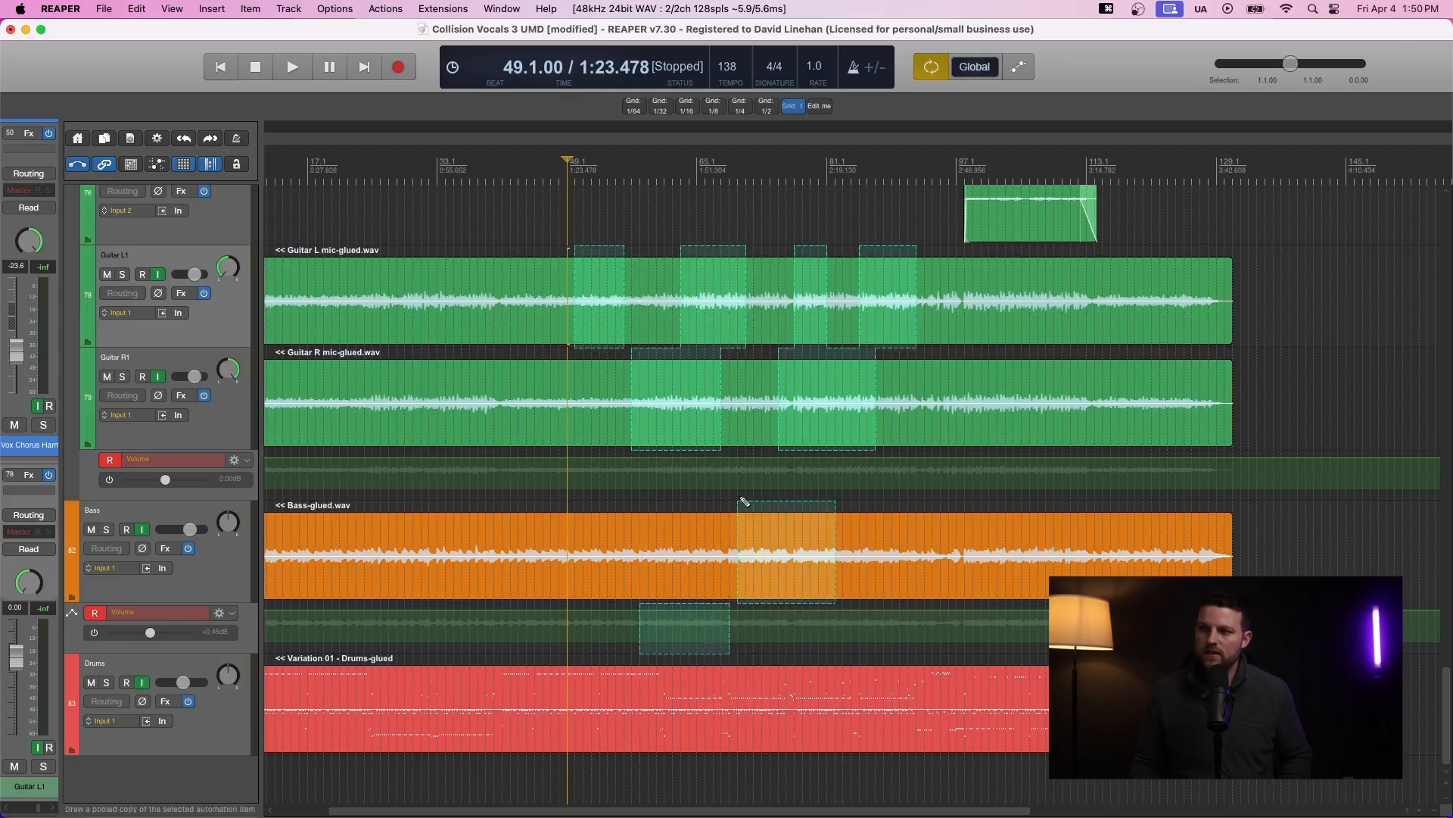
- Draw fresh razor areas at staggered positions on Guitar L, Guitar R and the Bass item
{"action": "left_click_drag", "start_coordinate": [690, 384], "coordinate": [1233, 412]}
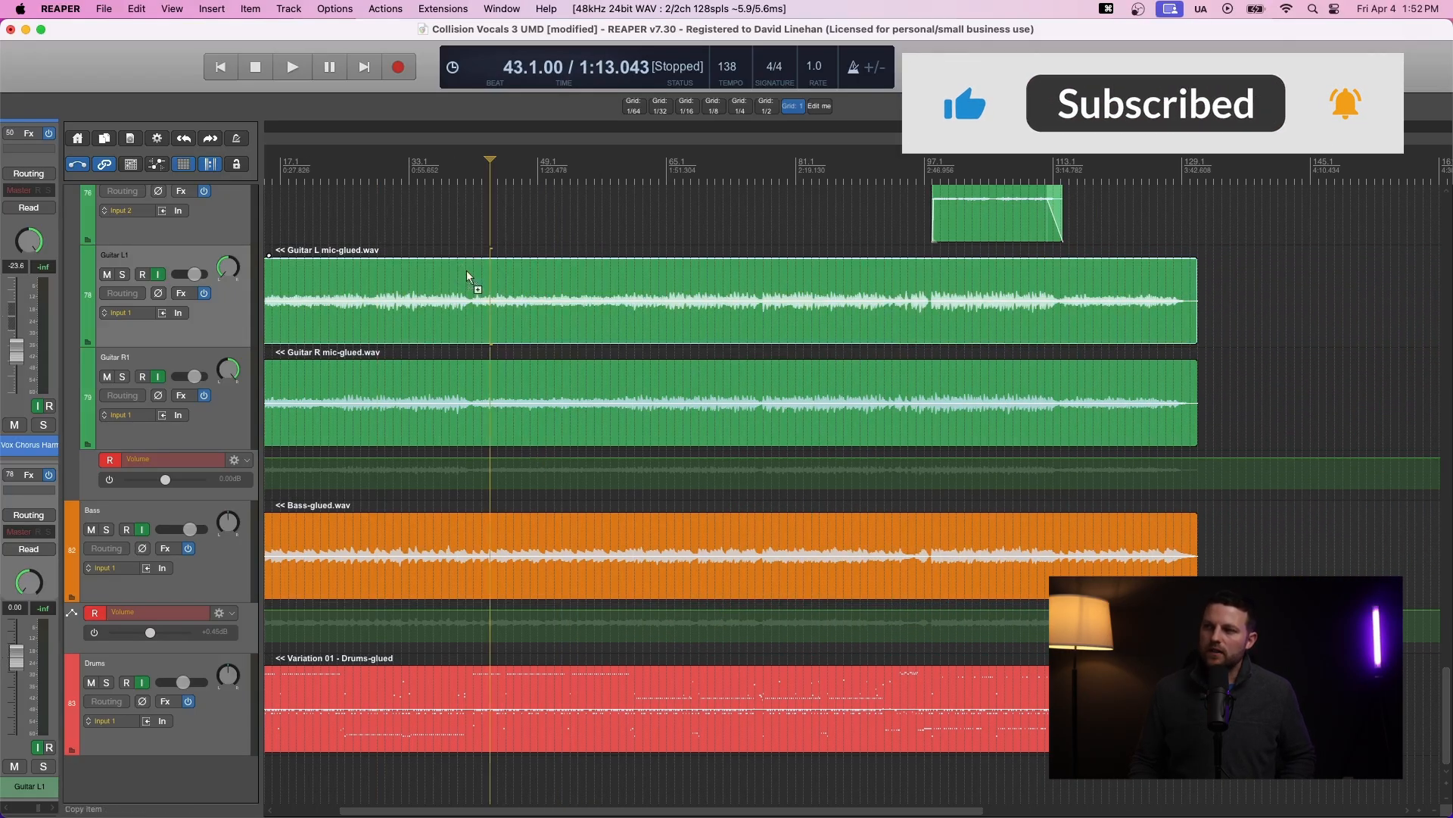
{"action": "left_click_drag", "start_coordinate": [466, 275], "coordinate": [596, 340]}
{"action": "left_click_drag", "start_coordinate": [605, 395], "coordinate": [721, 463]}
{"action": "left_click_drag", "start_coordinate": [490, 521], "coordinate": [555, 575]}
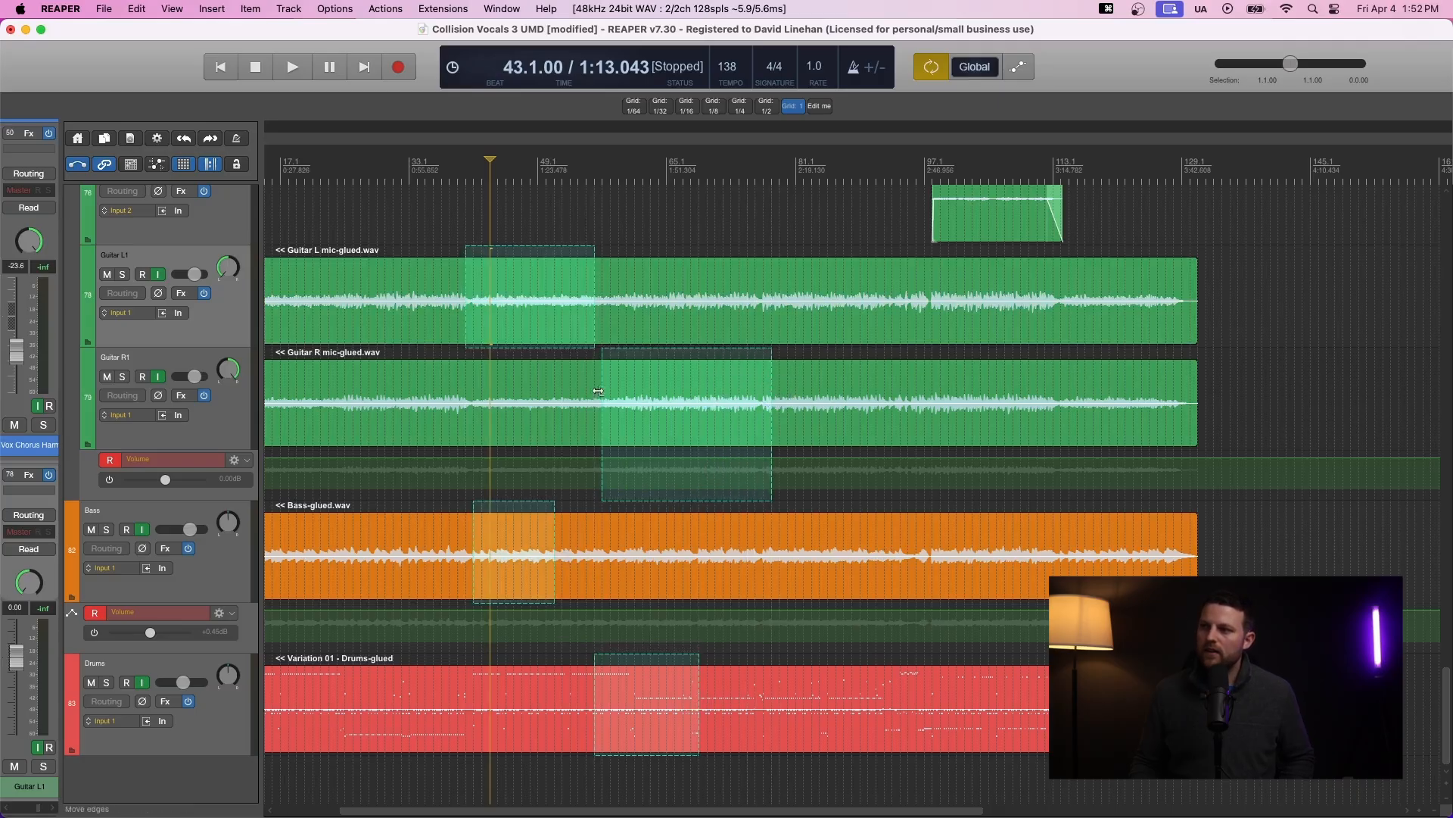
- Extend the Guitar R and Bass razor areas so they start with the Guitar L area and end together
{"action": "left_click_drag", "start_coordinate": [598, 394], "coordinate": [466, 392]}
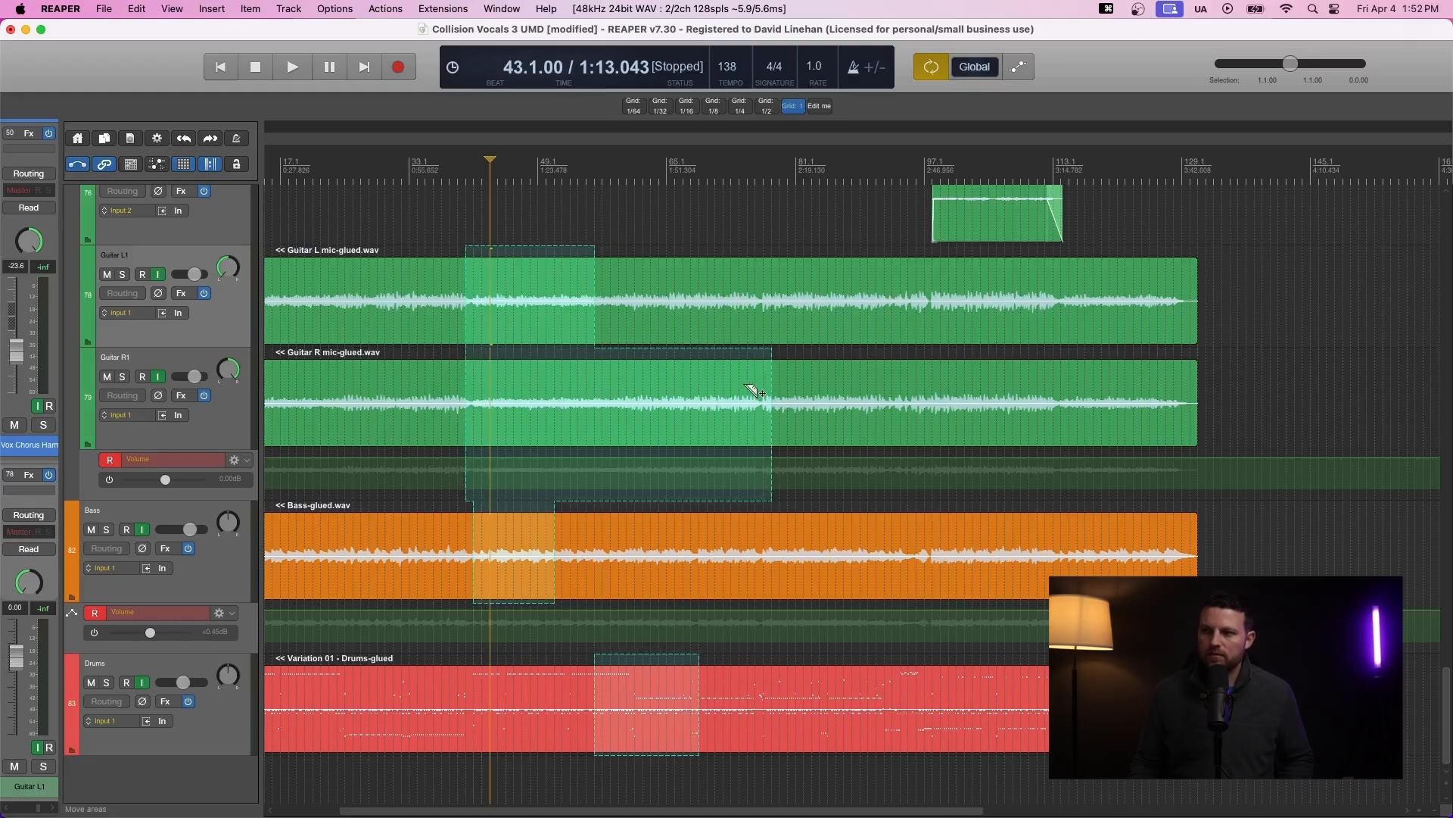
{"action": "left_click_drag", "start_coordinate": [552, 540], "coordinate": [771, 554]}
{"action": "left_click_drag", "start_coordinate": [474, 536], "coordinate": [466, 536]}
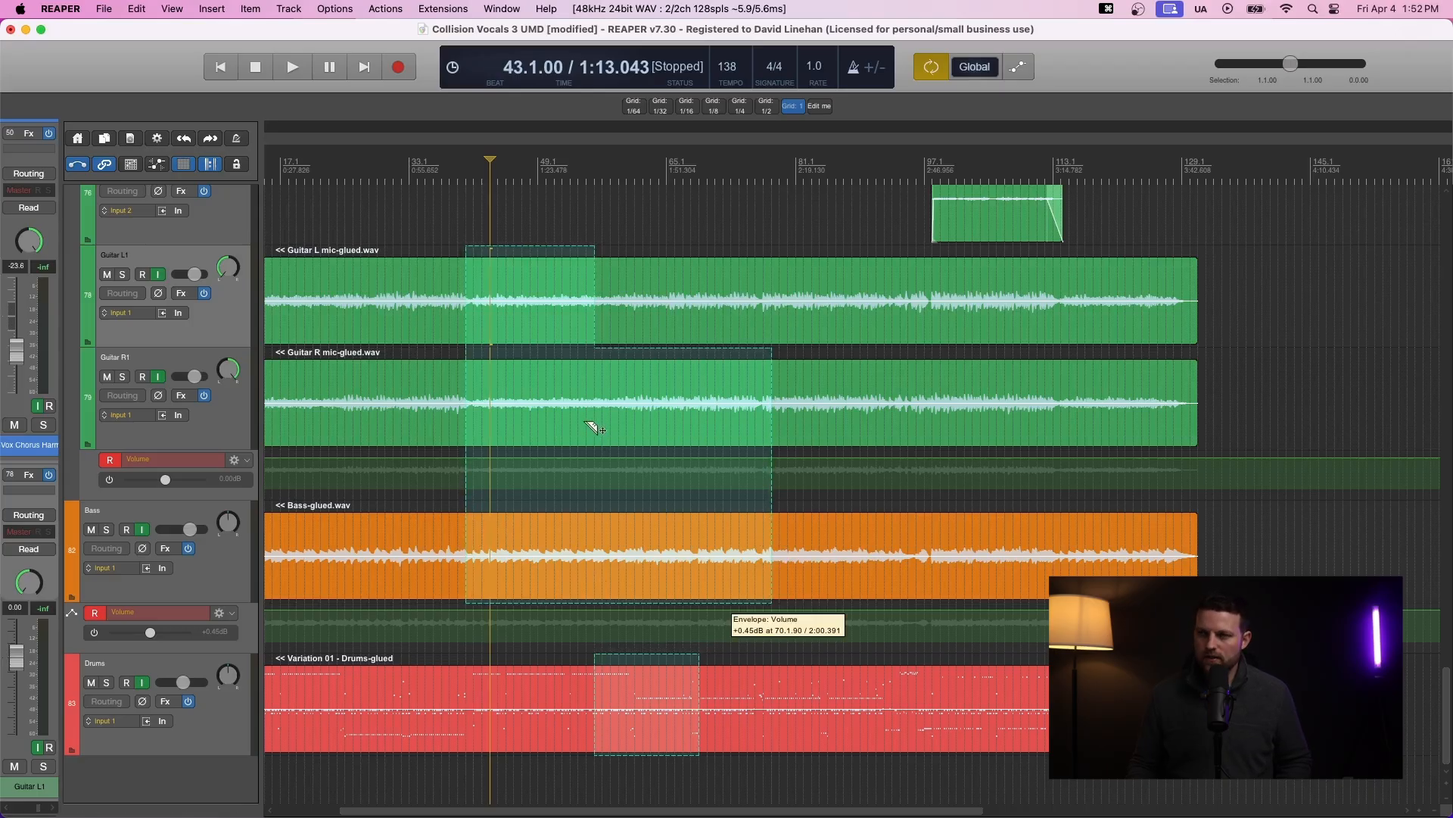
- Stretch a new razor area on both guitar tracks, spanning about bars 50 to 80, so it ends near bar 65
{"action": "left_click", "coordinate": [599, 312]}
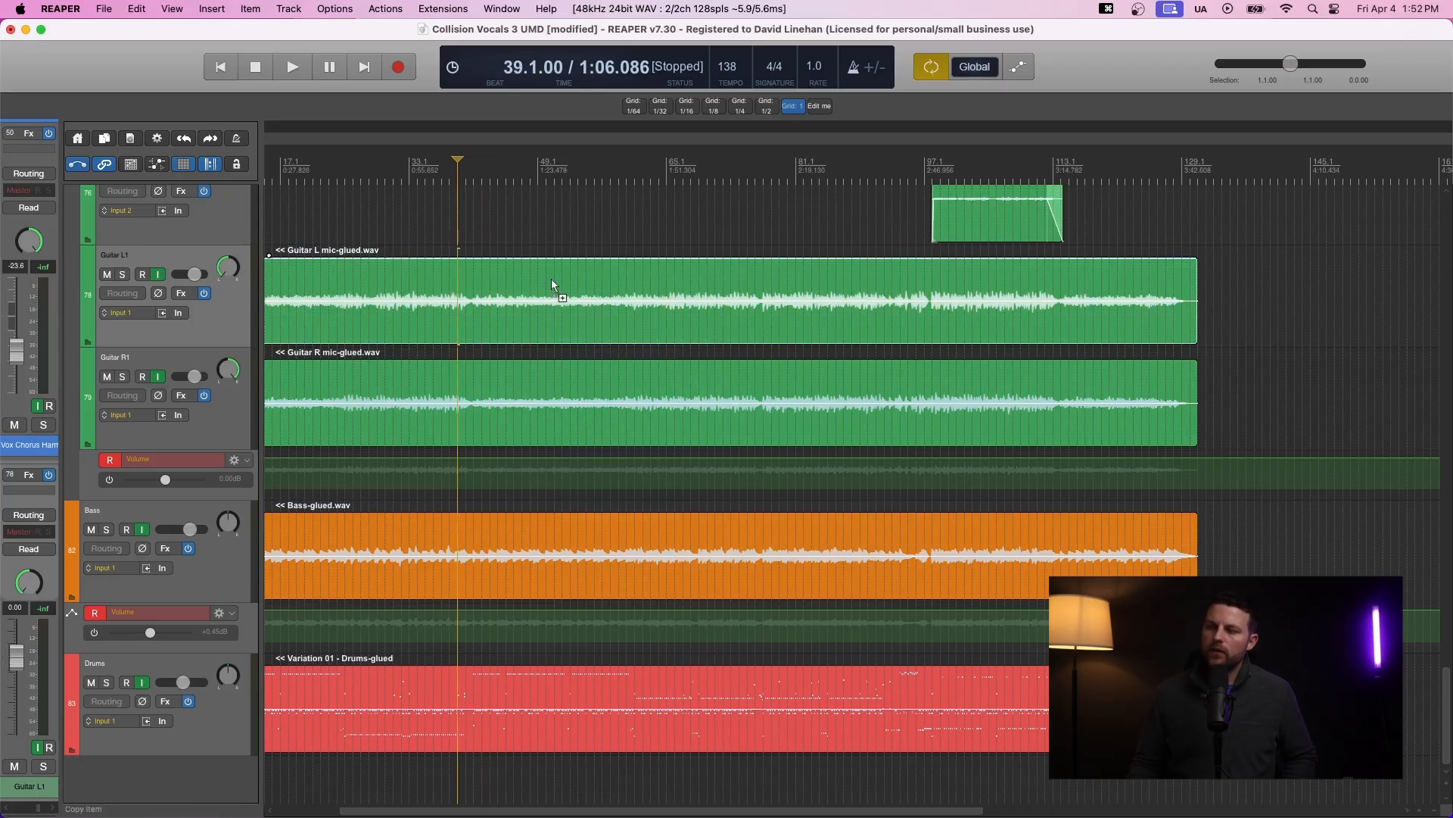
{"action": "left_click_drag", "start_coordinate": [554, 274], "coordinate": [785, 399]}
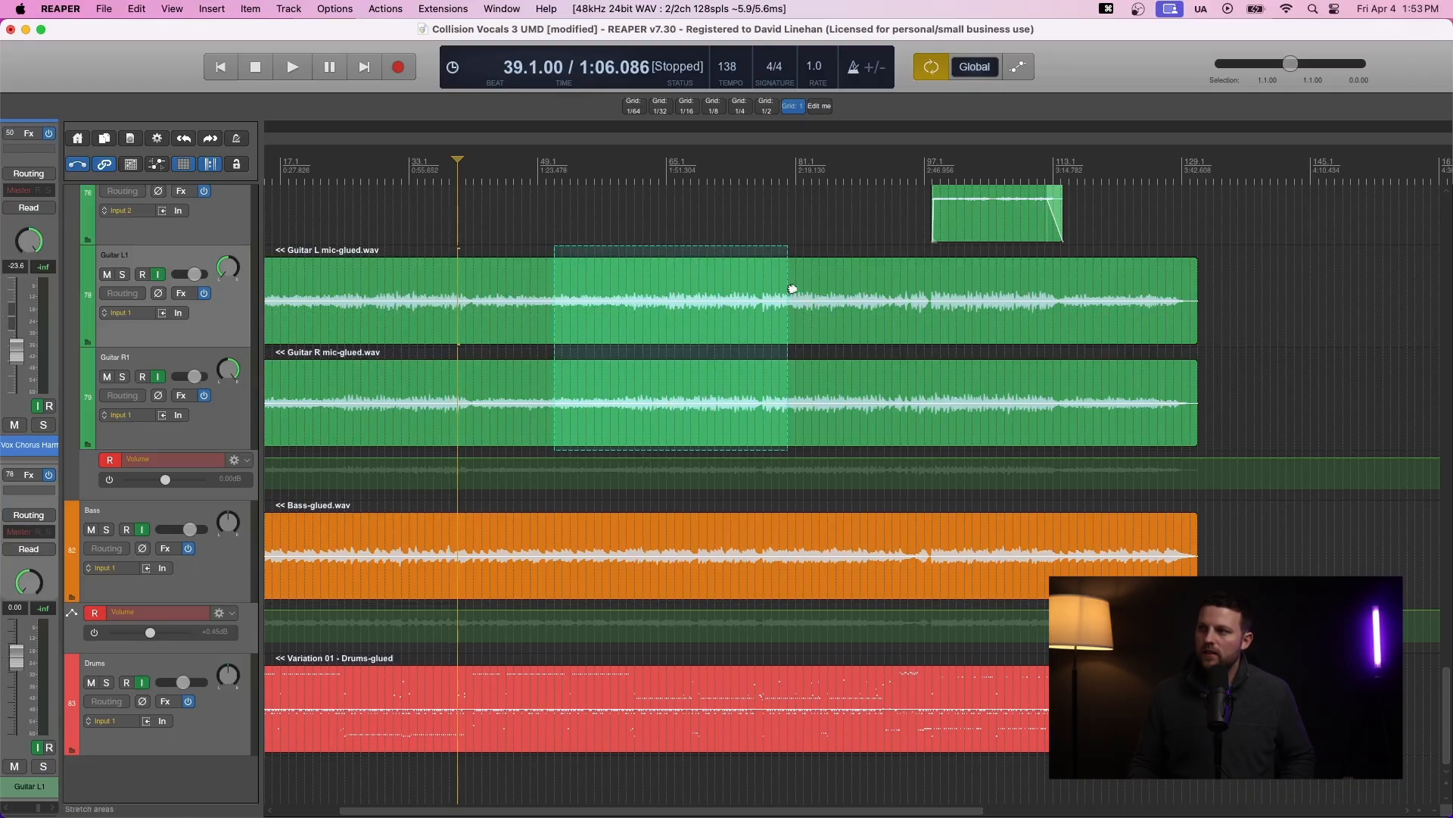
{"action": "left_click_drag", "start_coordinate": [791, 288], "coordinate": [674, 291]}
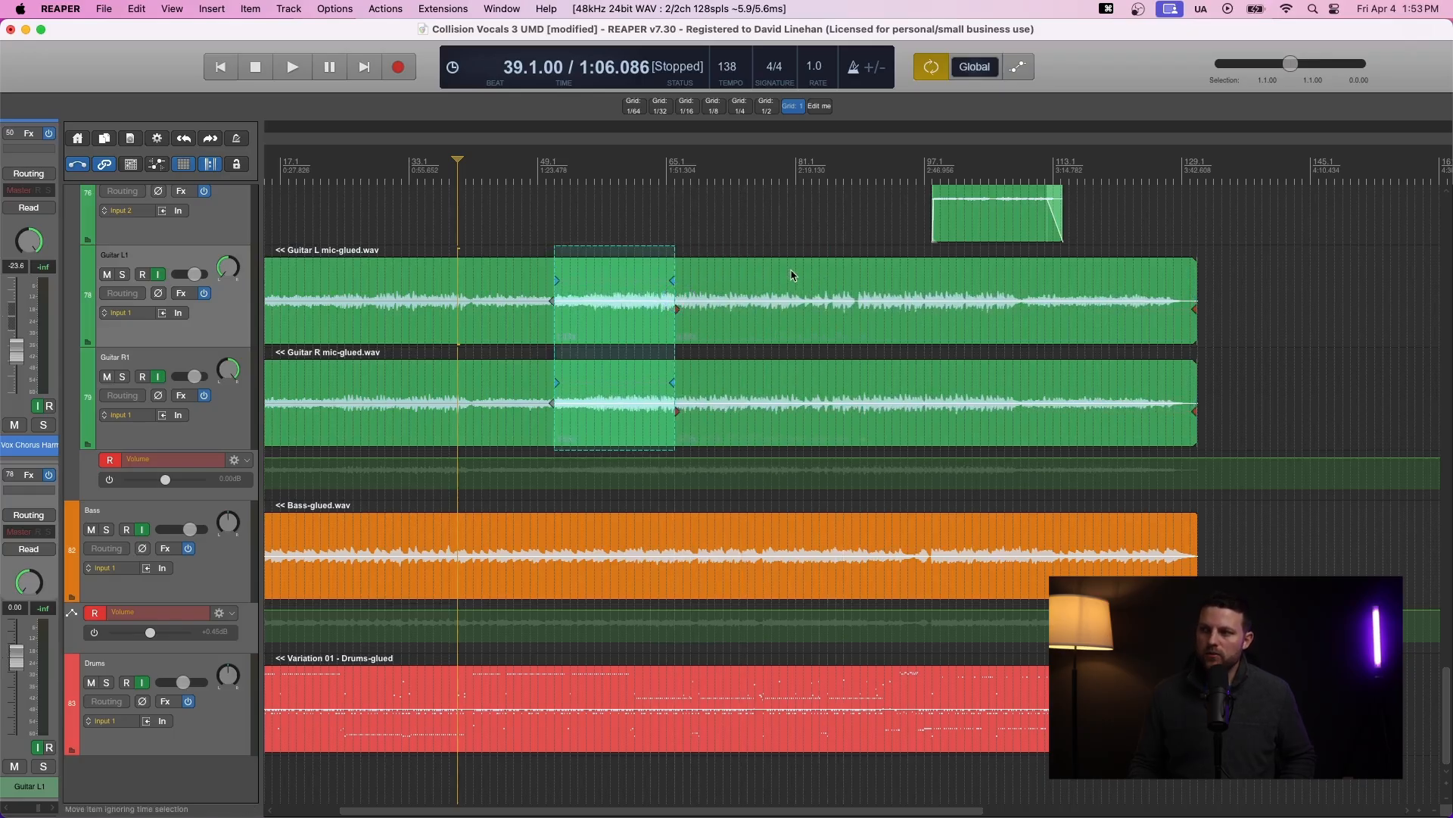
- Try stretching a second razor area on both guitar tracks, about bars 81 to 97, to end near bar 92
{"action": "left_click_drag", "start_coordinate": [791, 268], "coordinate": [971, 418]}
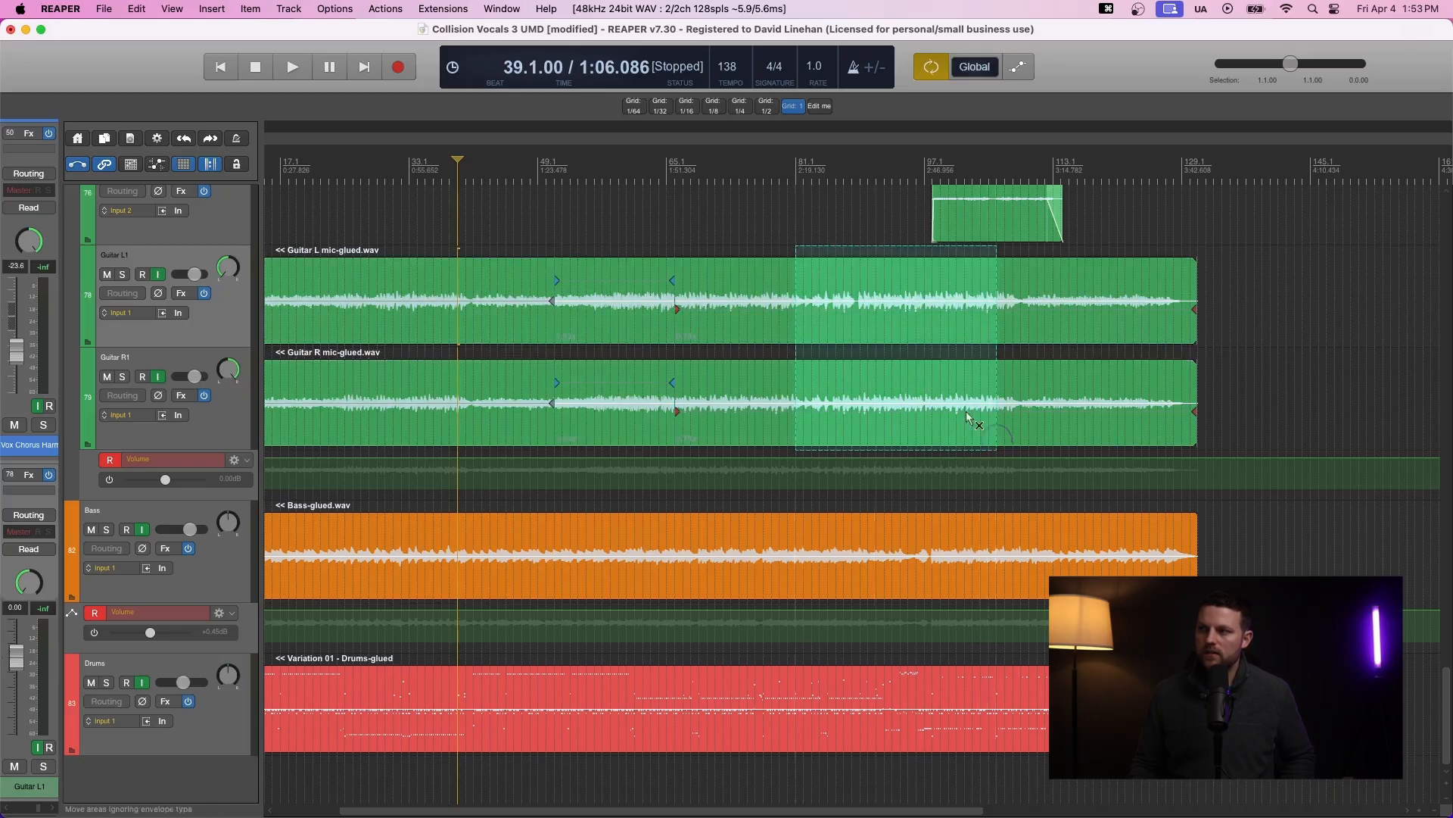
{"action": "left_click_drag", "start_coordinate": [1001, 302], "coordinate": [927, 296]}
{"action": "left_click", "coordinate": [1005, 299]}
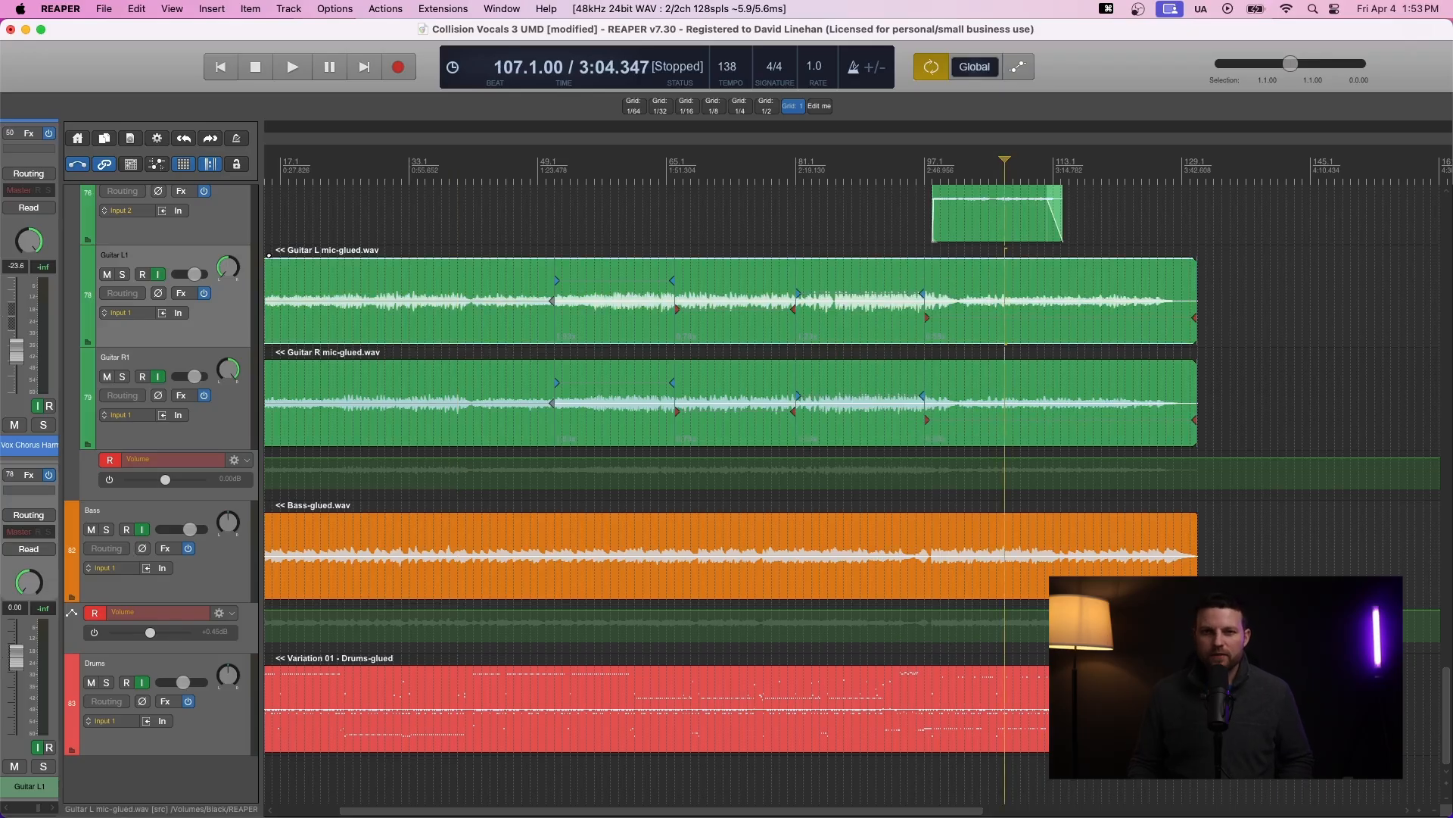
{"action": "key", "text": "super+z"}
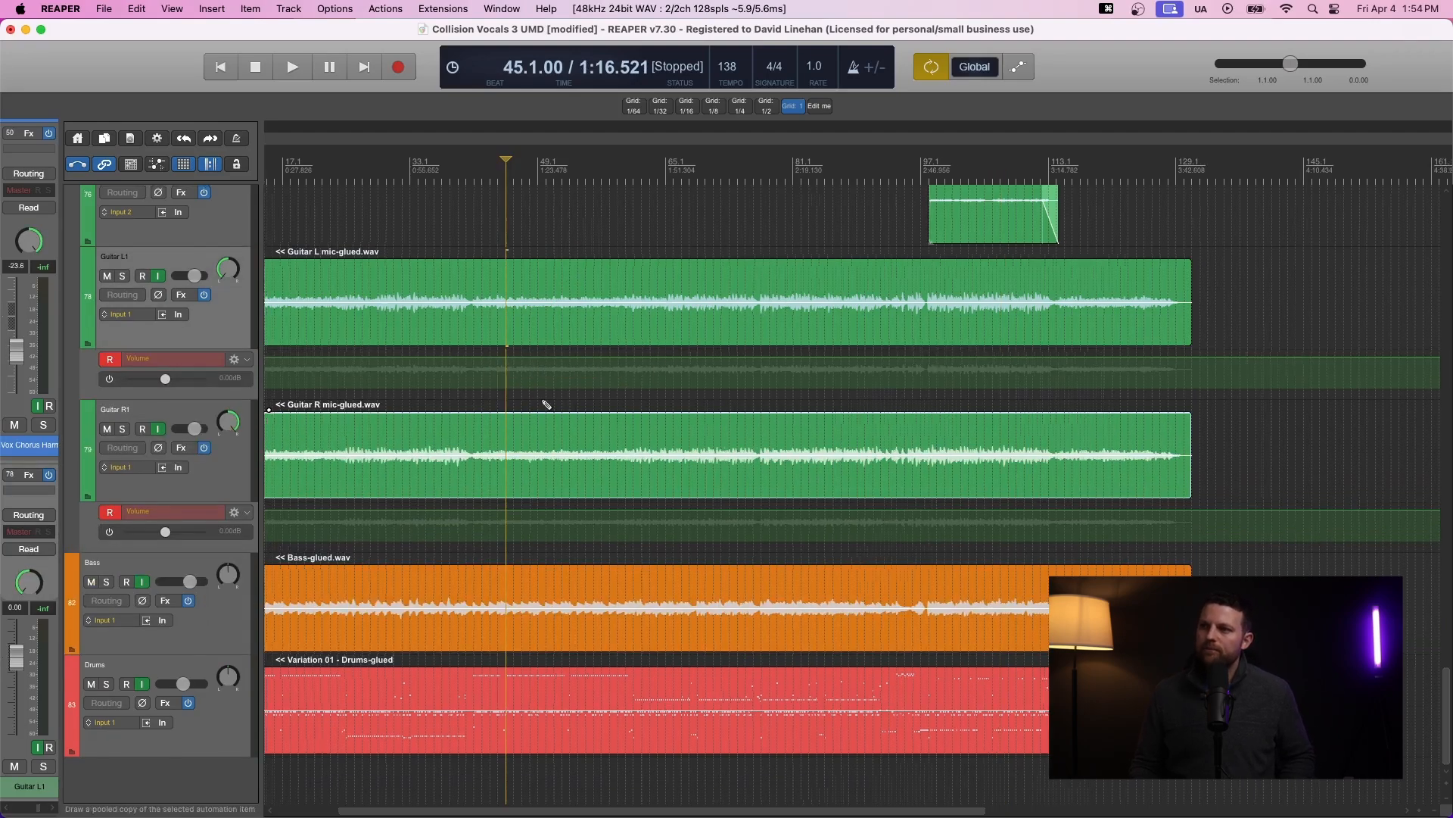
- Freehand-draw rising volume envelope ramps on the Guitar L and Guitar R volume lanes between about bars 46 and 54
{"action": "scroll", "coordinate": [544, 405], "scroll_direction": "up", "scroll_amount": 4}
{"action": "left_click_drag", "start_coordinate": [508, 376], "coordinate": [619, 350]}
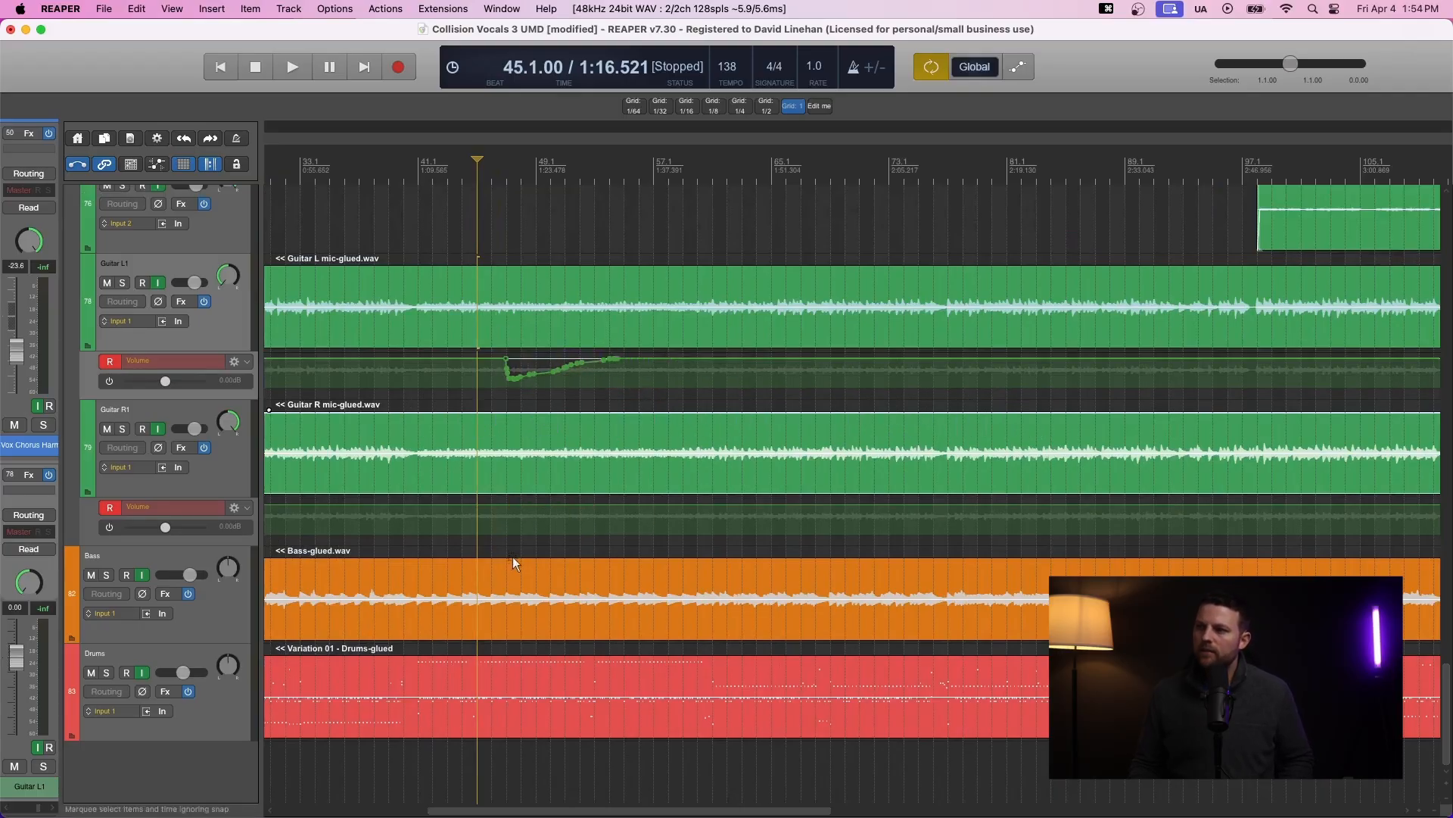
{"action": "left_click_drag", "start_coordinate": [514, 521], "coordinate": [636, 501]}
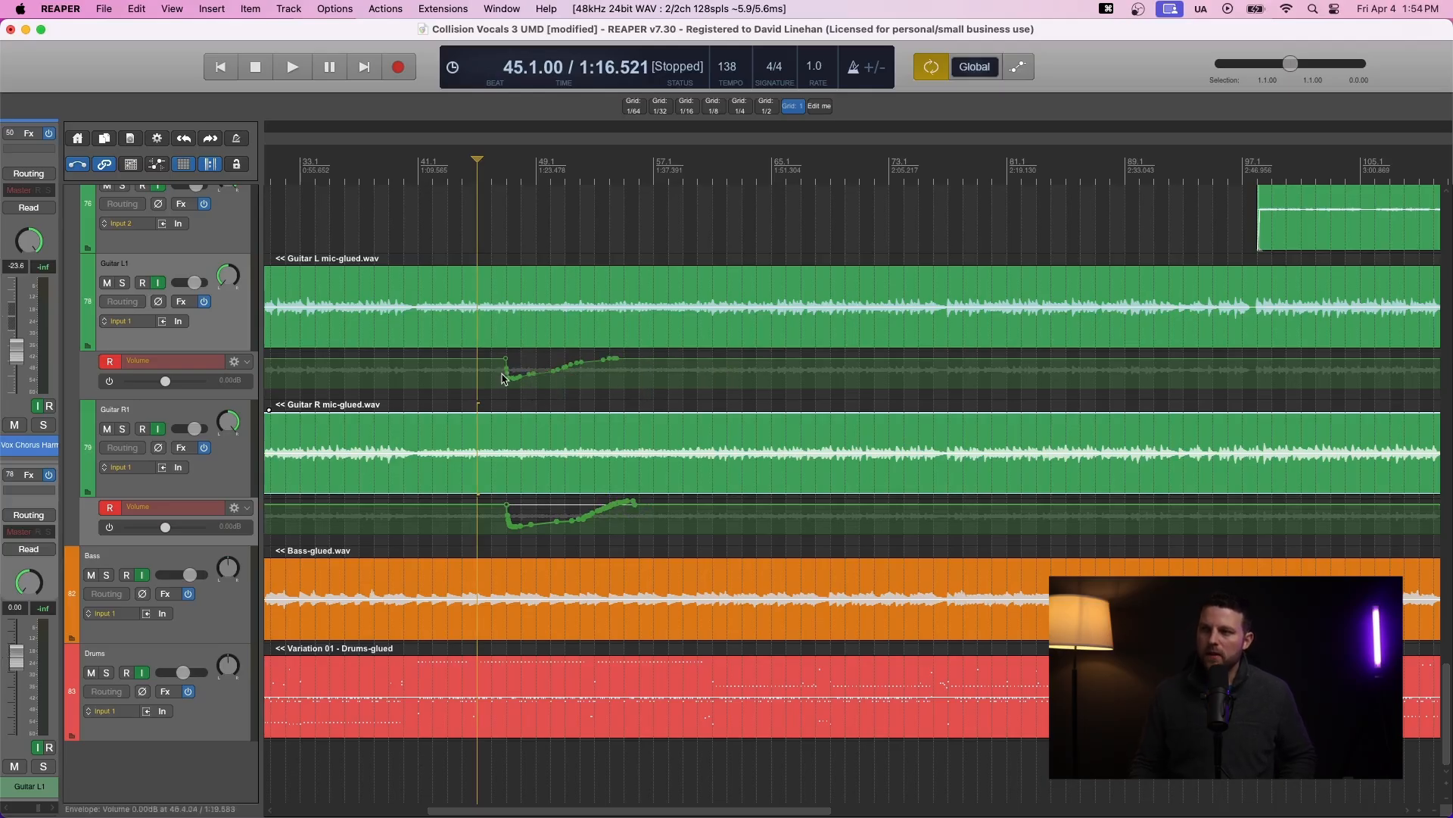
- Freehand-draw more volume envelope ramps on both guitar volume lanes, around bars 73 to 81 and 94 to 102
{"action": "mouse_move", "coordinate": [909, 359]}
{"action": "left_mouse_down"}
{"action": "mouse_move", "coordinate": [913, 378]}
{"action": "mouse_move", "coordinate": [1017, 357]}
{"action": "left_mouse_up"}
{"action": "mouse_move", "coordinate": [905, 503]}
{"action": "left_mouse_down"}
{"action": "mouse_move", "coordinate": [908, 523]}
{"action": "mouse_move", "coordinate": [1005, 501]}
{"action": "left_mouse_up"}
{"action": "left_click_drag", "start_coordinate": [1199, 365], "coordinate": [1326, 358]}
{"action": "mouse_move", "coordinate": [1189, 504]}
{"action": "left_mouse_down"}
{"action": "mouse_move", "coordinate": [1323, 511]}
{"action": "mouse_move", "coordinate": [1372, 530]}
{"action": "left_mouse_up"}
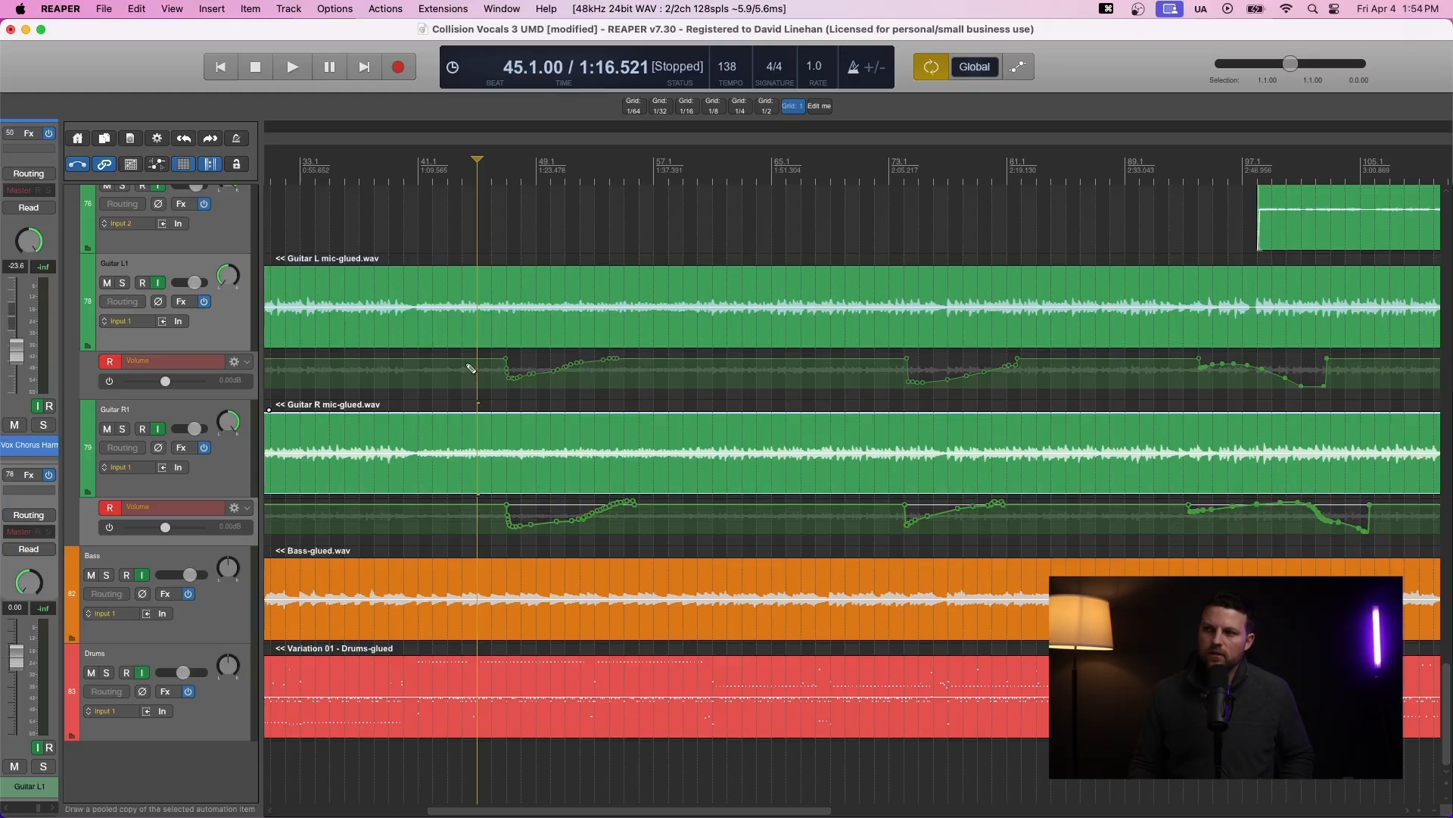
- Draw razor areas over the first envelope ramps on both guitar volume lanes, about bars 43 to 57
{"action": "left_click_drag", "start_coordinate": [462, 352], "coordinate": [670, 398]}
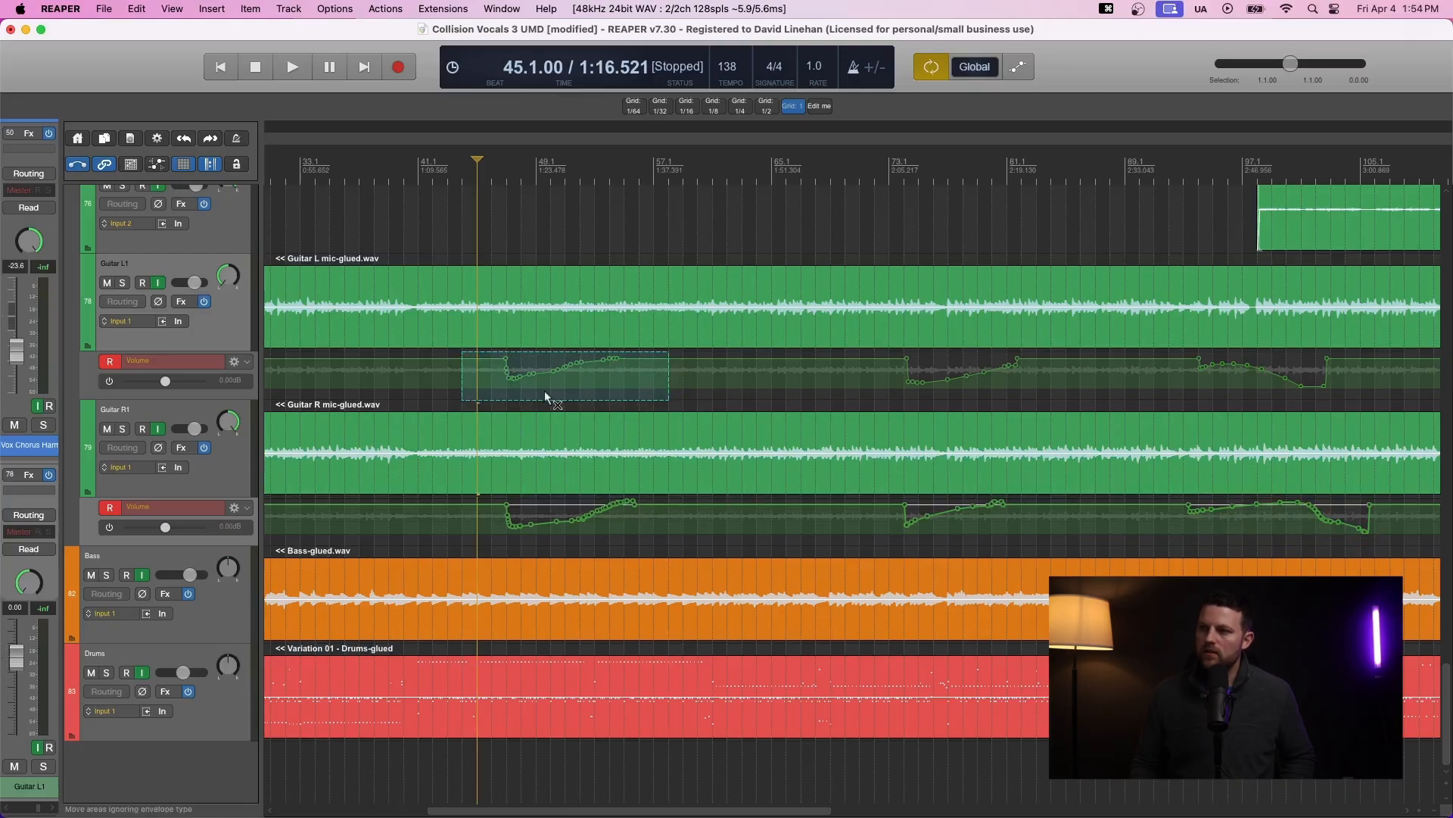
{"action": "left_click_drag", "start_coordinate": [478, 500], "coordinate": [671, 519]}
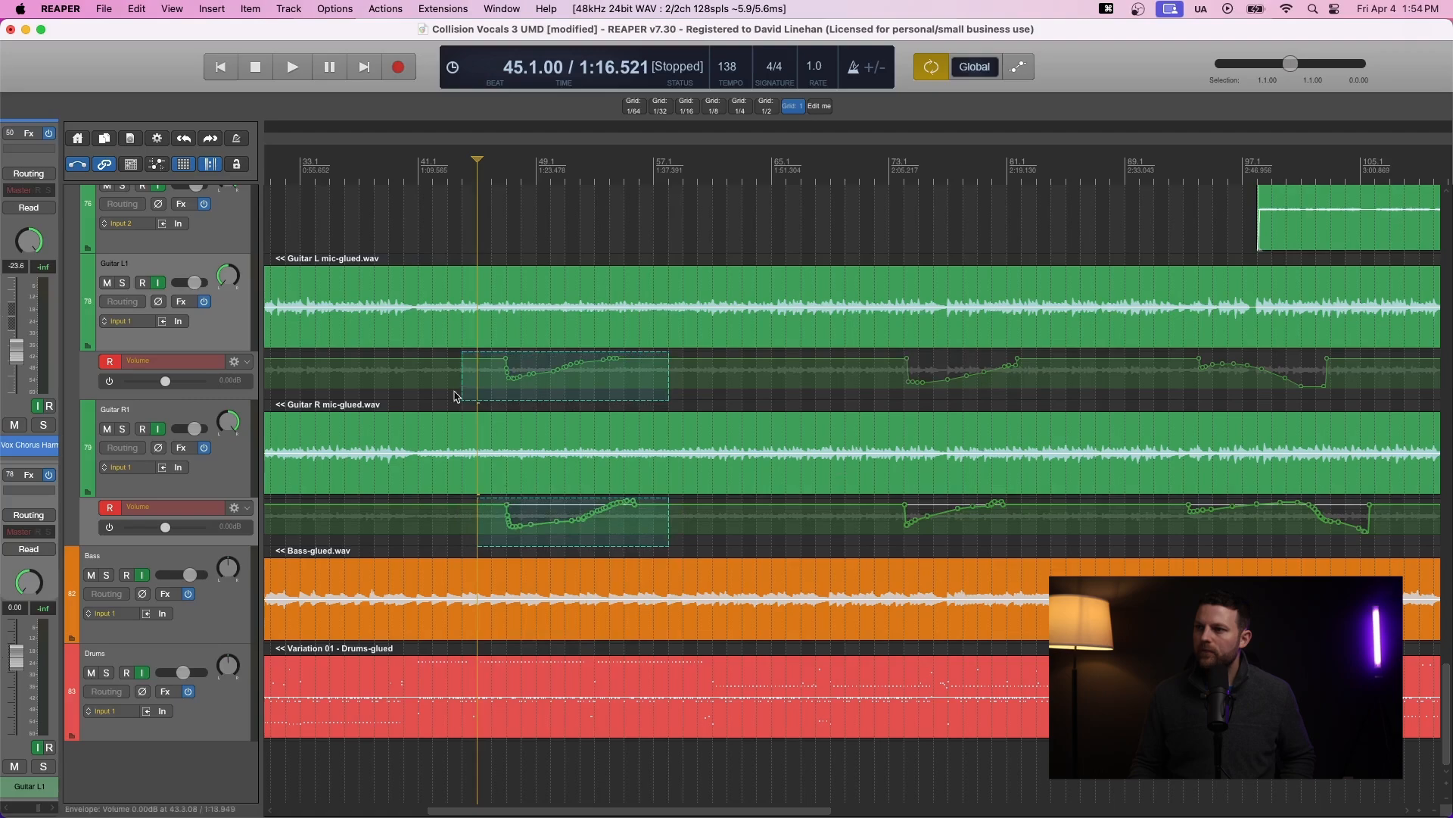
- Try stretching a razor area across both guitar tracks, about bars 68 to 84, so it ends near bar 76
{"action": "left_click_drag", "start_coordinate": [831, 369], "coordinate": [1066, 544]}
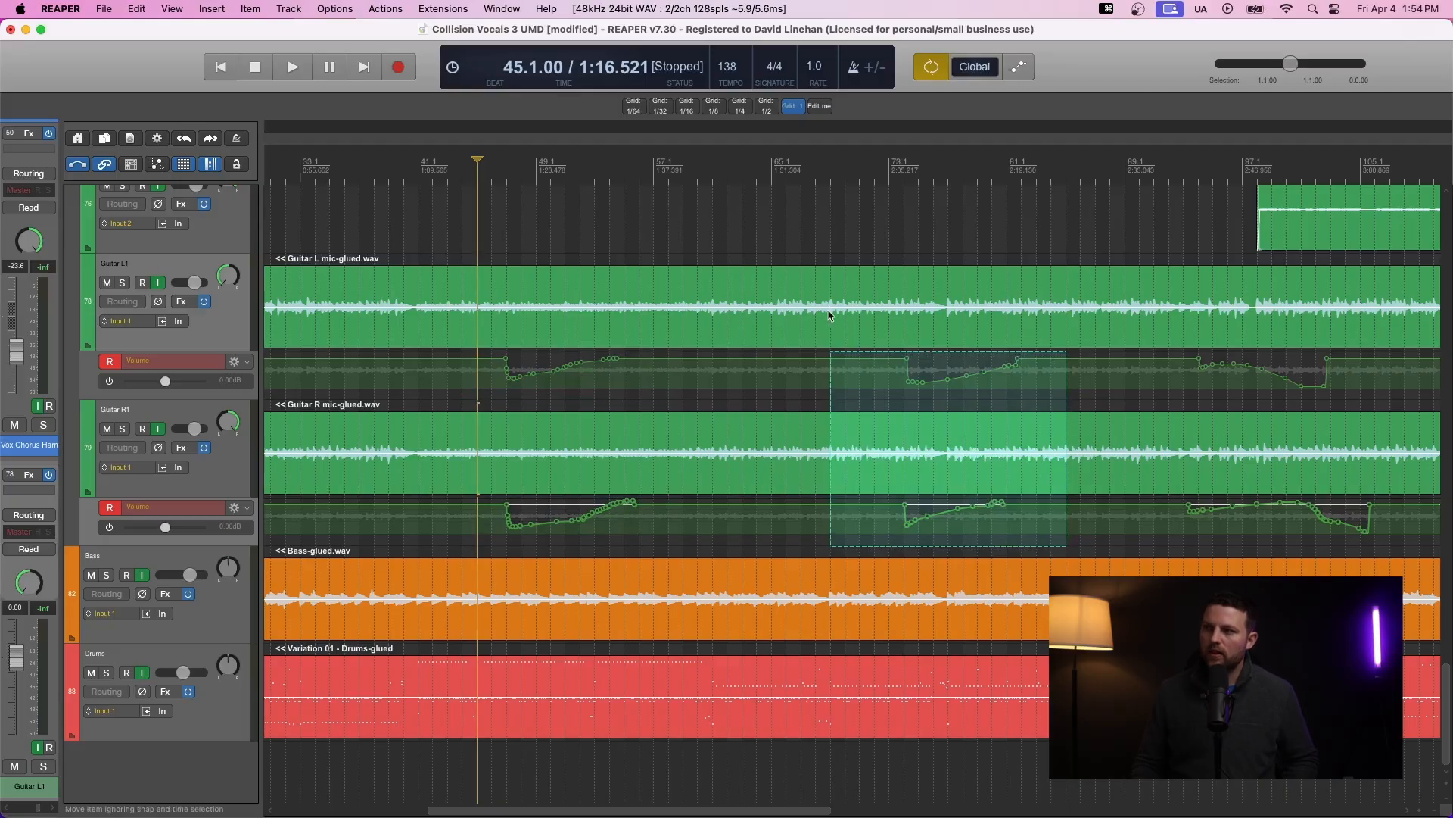
{"action": "left_click_drag", "start_coordinate": [833, 287], "coordinate": [1074, 524]}
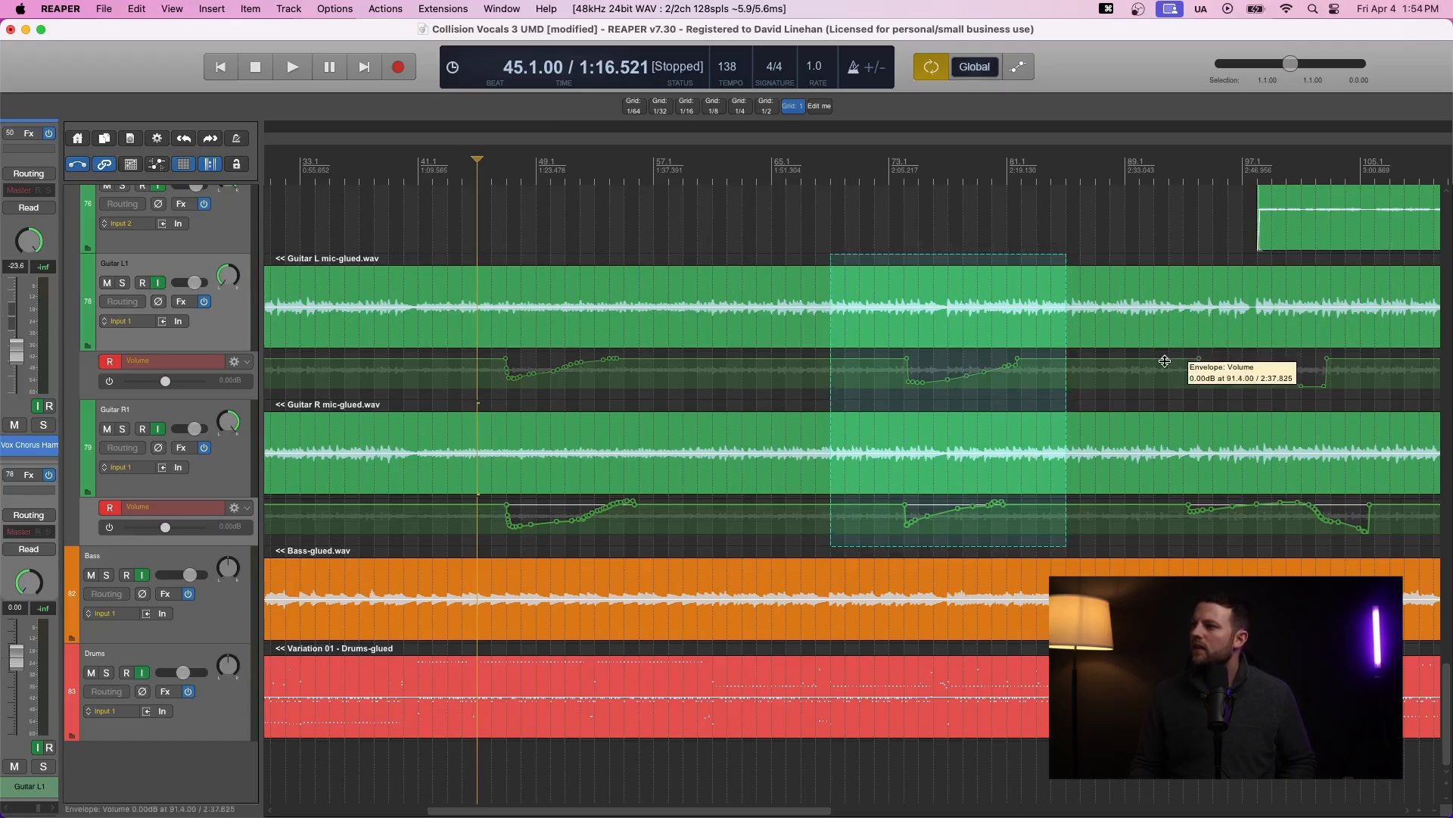
{"action": "mouse_move", "coordinate": [977, 312]}
{"action": "left_mouse_down"}
{"action": "mouse_move", "coordinate": [1190, 315]}
{"action": "mouse_move", "coordinate": [882, 311]}
{"action": "mouse_move", "coordinate": [989, 311]}
{"action": "mouse_move", "coordinate": [971, 311]}
{"action": "left_mouse_up"}
{"action": "left_click_drag", "start_coordinate": [1066, 303], "coordinate": [942, 287]}
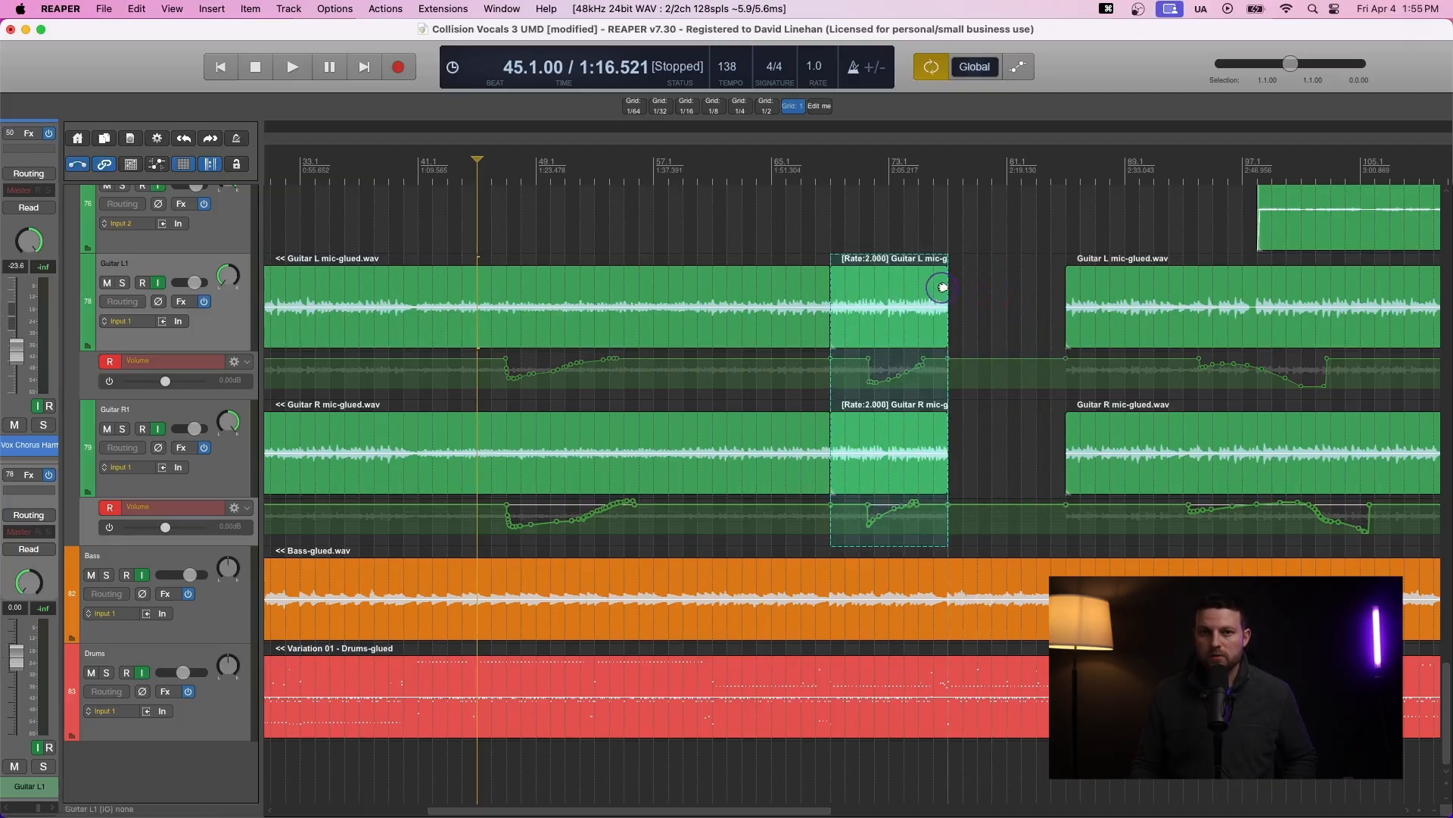
{"action": "key", "text": "super+z"}
{"action": "key", "text": "super+z"}
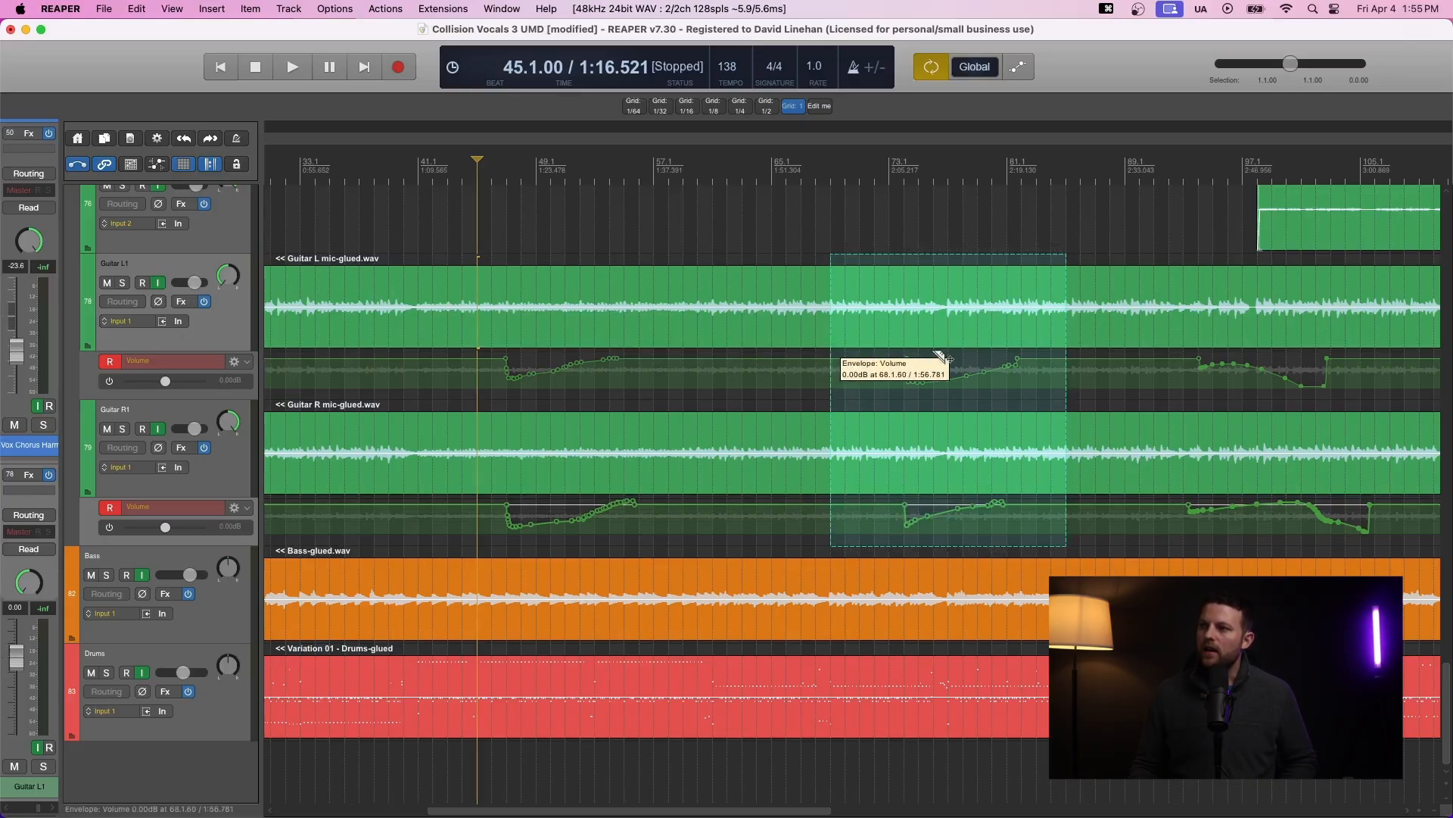
- Move the Guitar L volume ramp about five bars later using a razor area spanning about bars 43 to 60
{"action": "left_click_drag", "start_coordinate": [461, 352], "coordinate": [712, 400]}
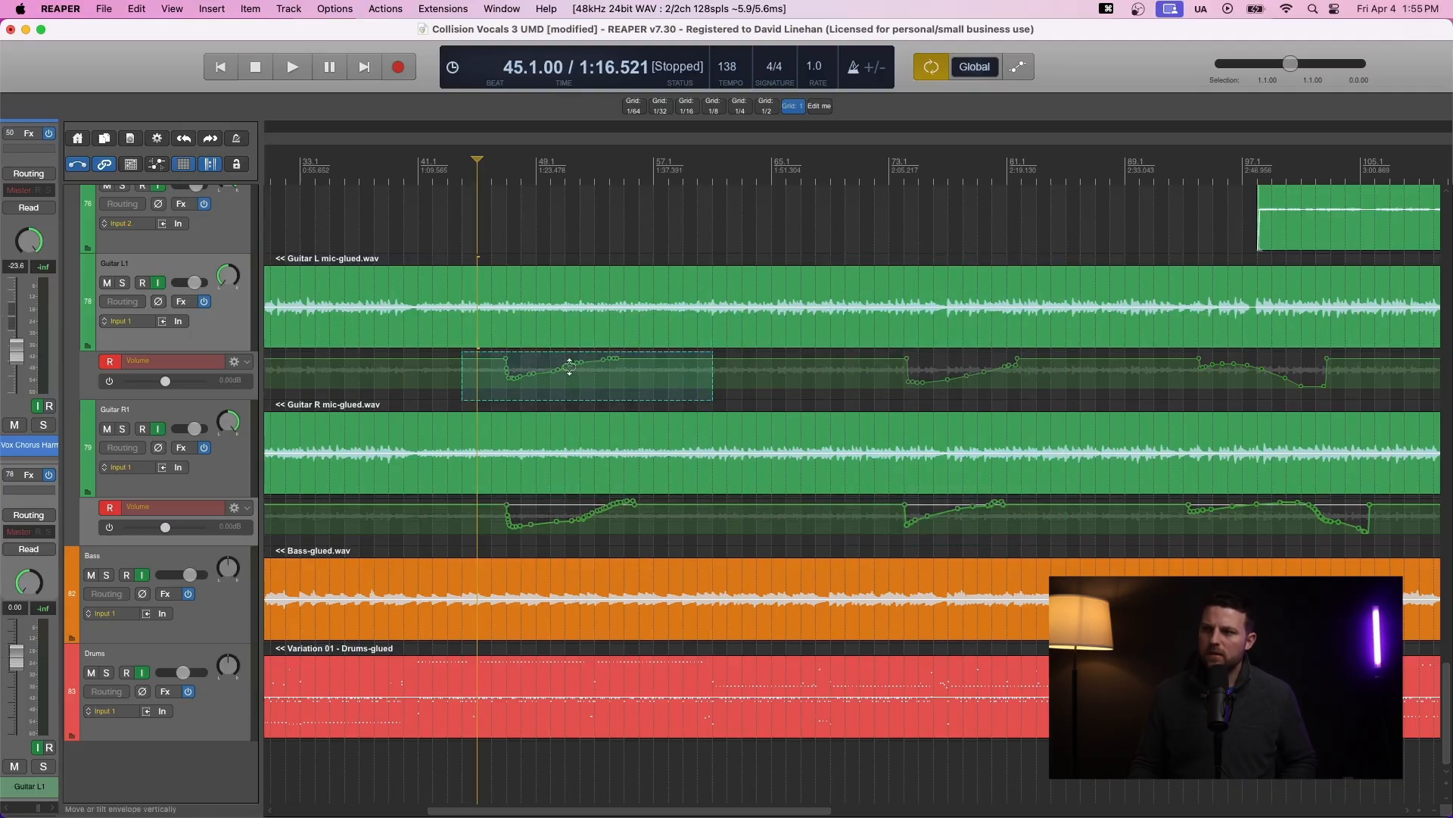
{"action": "left_click_drag", "start_coordinate": [583, 372], "coordinate": [665, 374]}
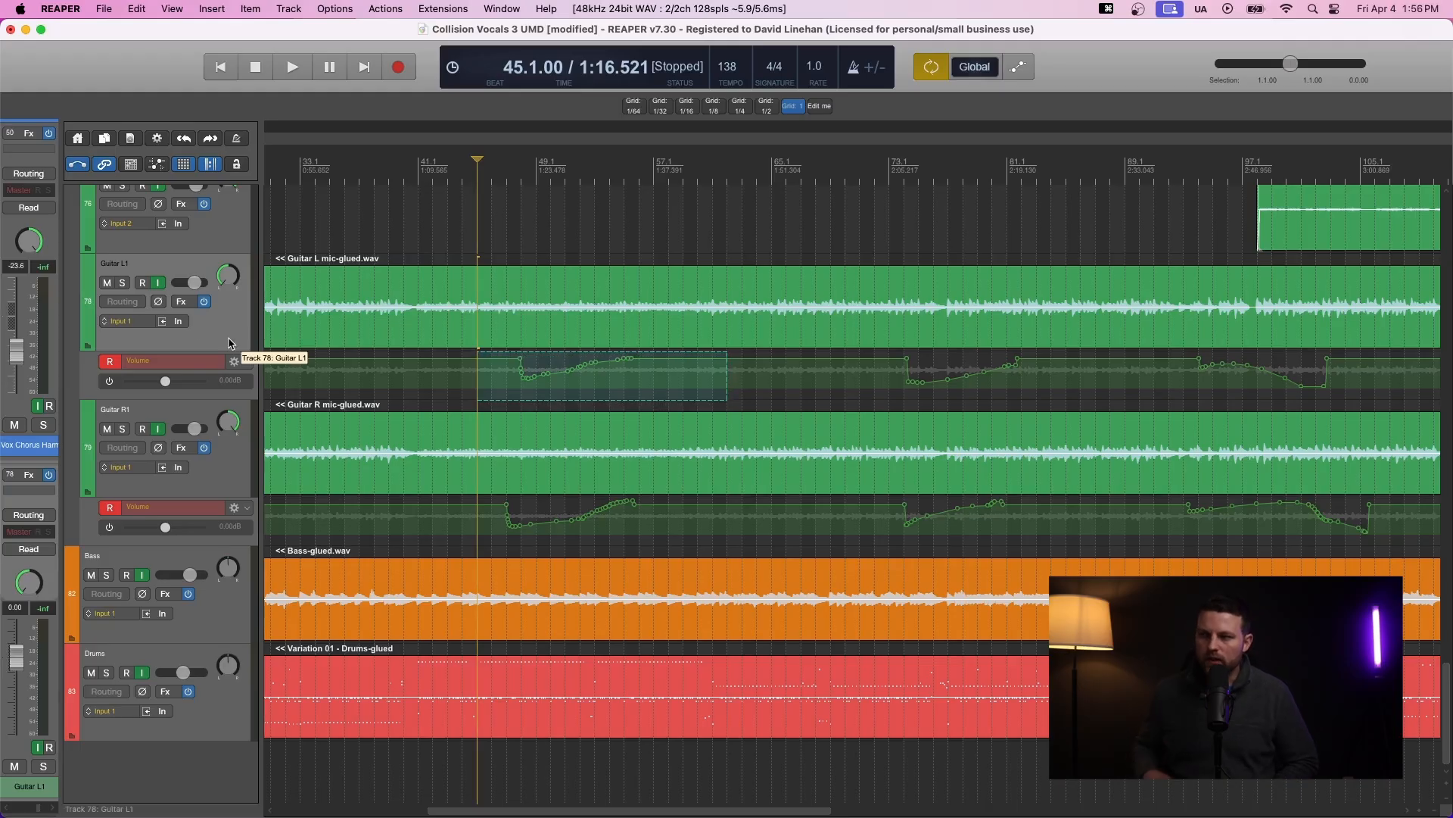
- Show the Guitar L pan envelope lane and move the razor-selected volume ramp onto it
{"action": "key", "text": "p"}
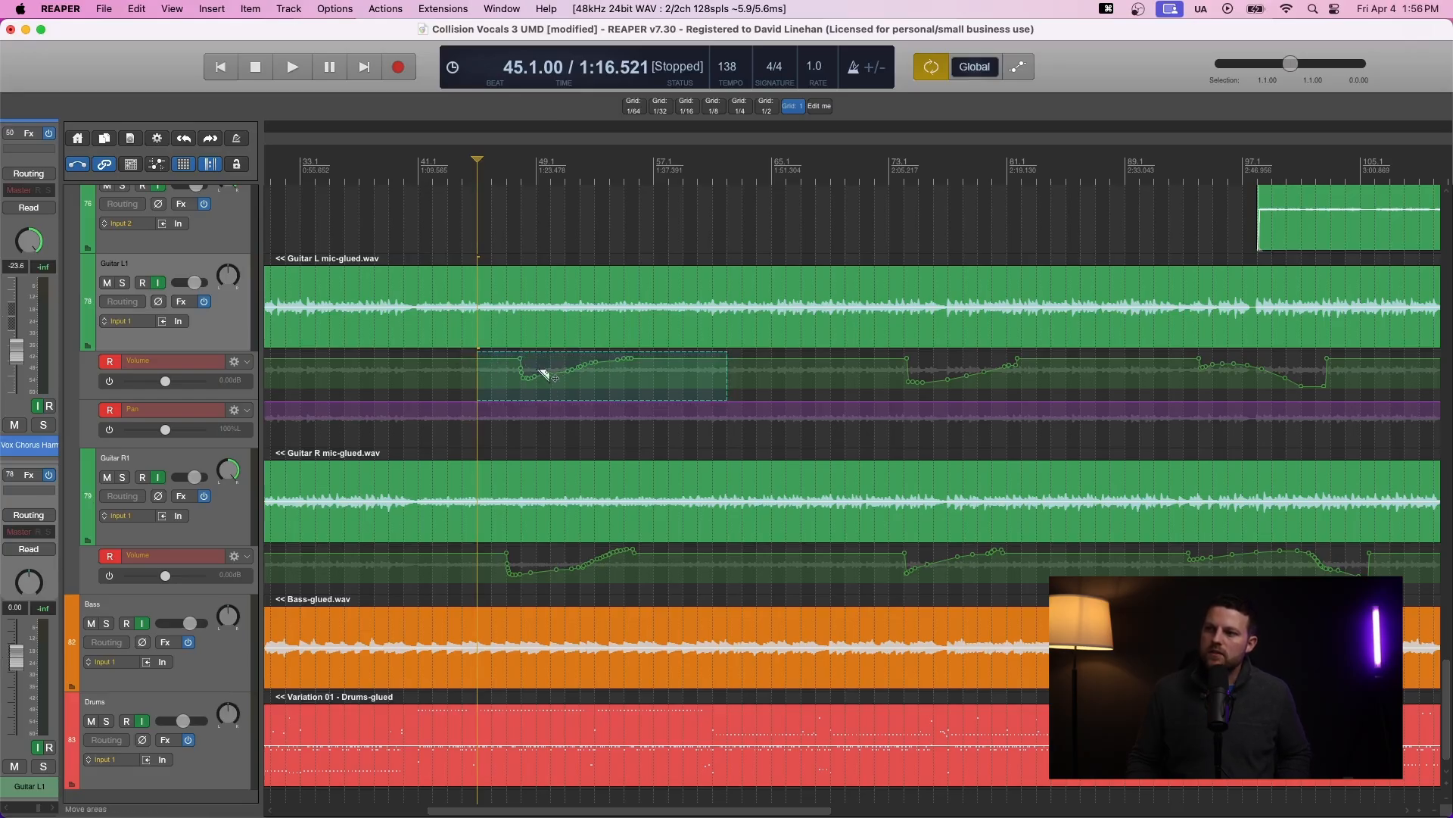
{"action": "left_click_drag", "start_coordinate": [503, 370], "coordinate": [519, 409]}
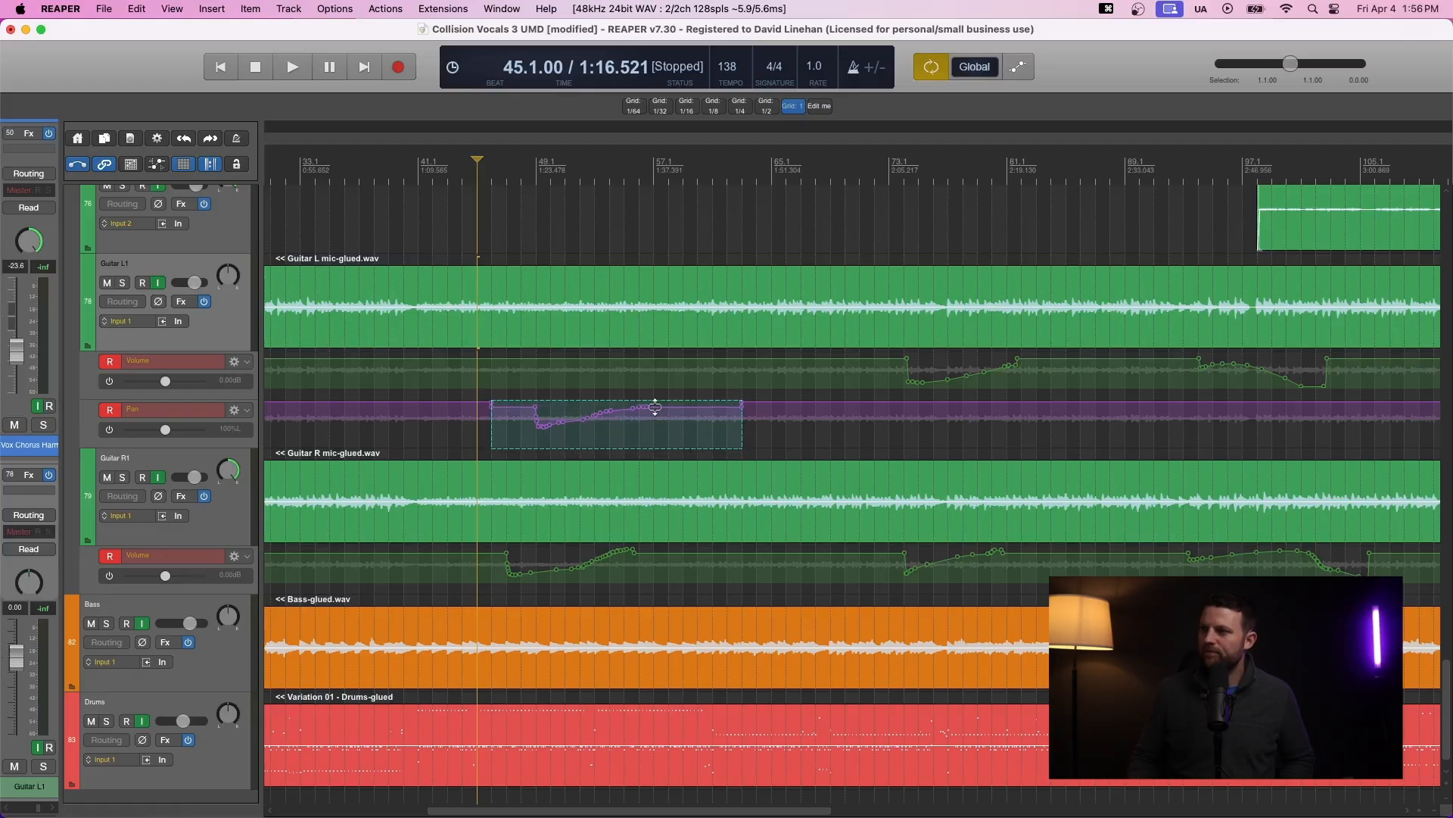
- Razor-select the Guitar L volume and pan lanes from about bar 46 to 88 and move them one bar earlier
{"action": "left_click_drag", "start_coordinate": [490, 424], "coordinate": [813, 457]}
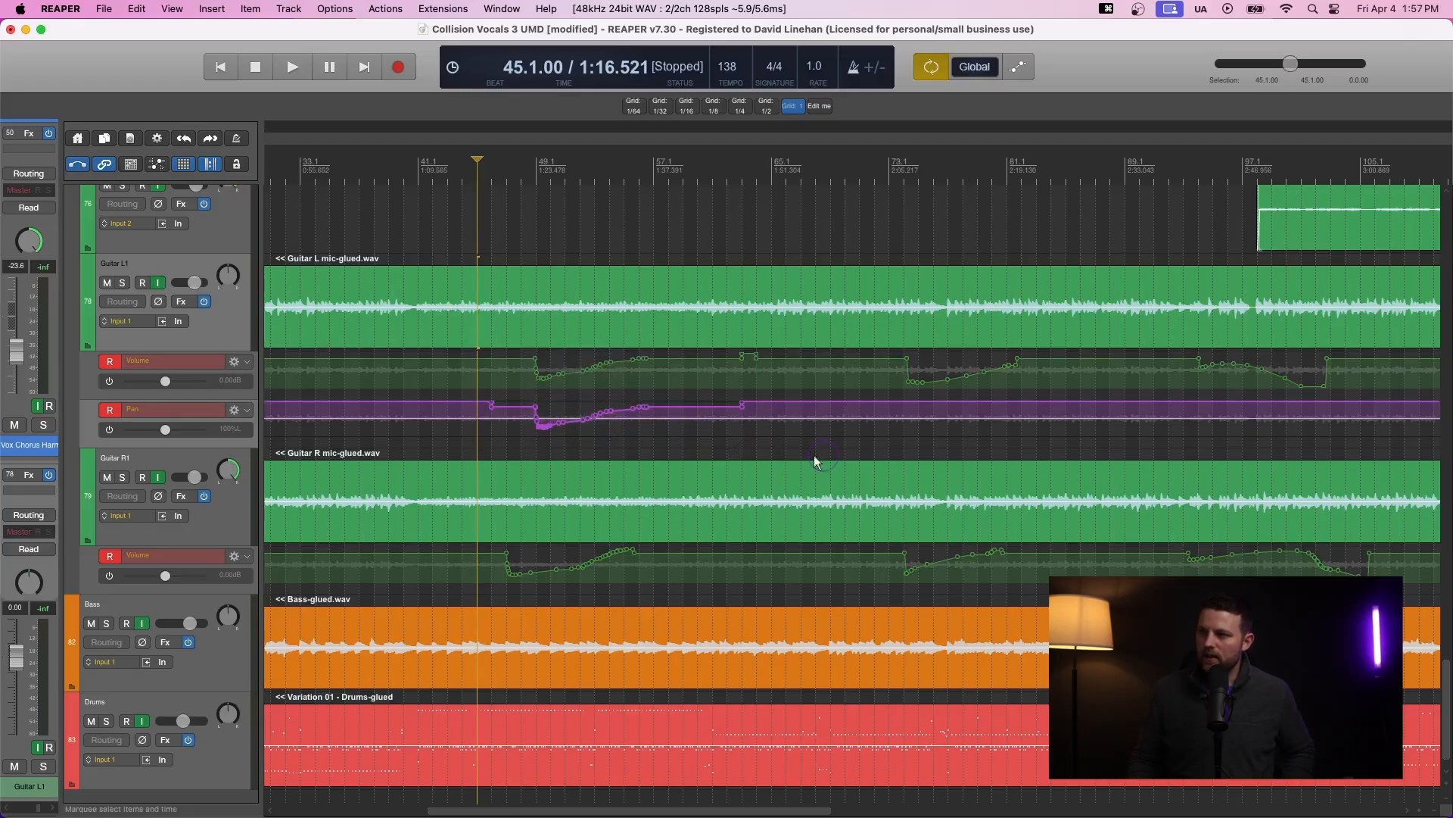
{"action": "mouse_move", "coordinate": [496, 368]}
{"action": "left_mouse_down"}
{"action": "mouse_move", "coordinate": [805, 460]}
{"action": "mouse_move", "coordinate": [1106, 462]}
{"action": "mouse_move", "coordinate": [1125, 437]}
{"action": "left_mouse_up"}
{"action": "mouse_move", "coordinate": [598, 397]}
{"action": "left_mouse_down"}
{"action": "mouse_move", "coordinate": [859, 395]}
{"action": "mouse_move", "coordinate": [545, 402]}
{"action": "mouse_move", "coordinate": [669, 391]}
{"action": "mouse_move", "coordinate": [603, 396]}
{"action": "mouse_move", "coordinate": [583, 377]}
{"action": "left_mouse_up"}
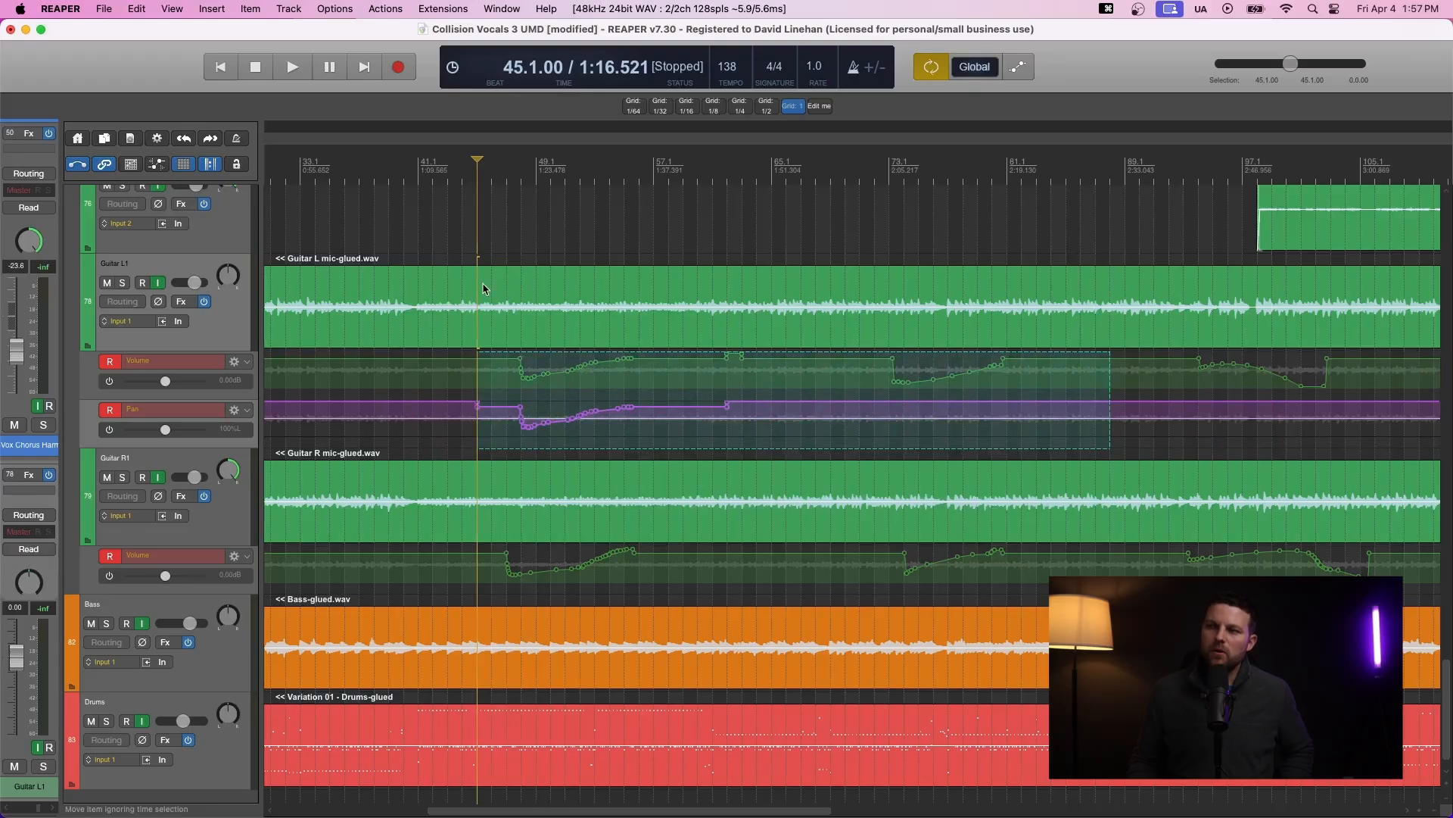
{"action": "left_click", "coordinate": [483, 285]}
{"action": "left_click_drag", "start_coordinate": [482, 293], "coordinate": [1035, 590]}
{"action": "left_click_drag", "start_coordinate": [649, 315], "coordinate": [918, 295]}
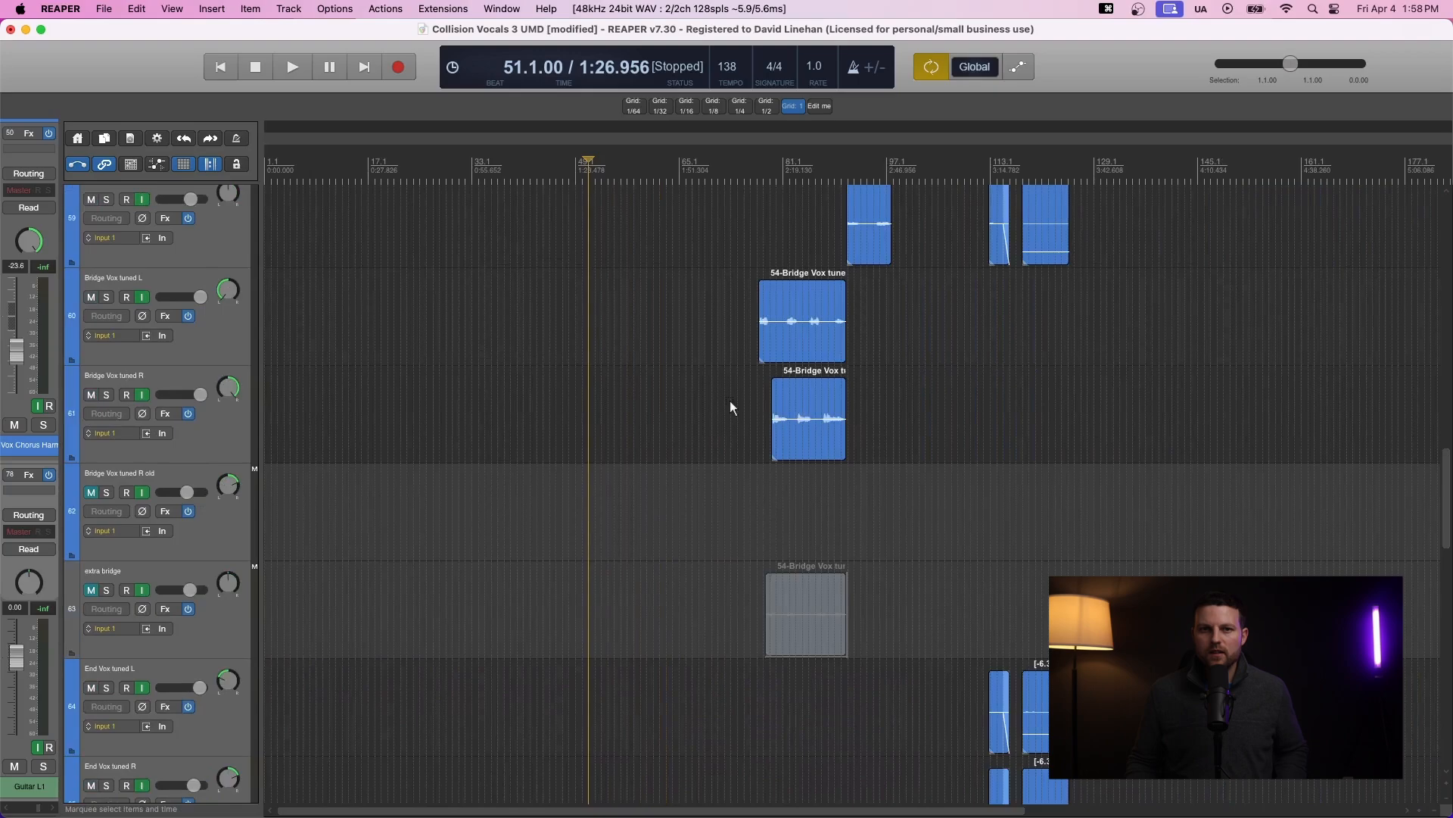
- Turn on ripple editing and razor-delete about bars 79 to 81 from the Bridge Vox tuned L item
{"action": "scroll", "coordinate": [730, 402], "scroll_direction": "up", "scroll_amount": 2}
{"action": "scroll", "coordinate": [729, 402], "scroll_direction": "up", "scroll_amount": 3}
{"action": "scroll", "coordinate": [736, 386], "scroll_direction": "up", "scroll_amount": 5}
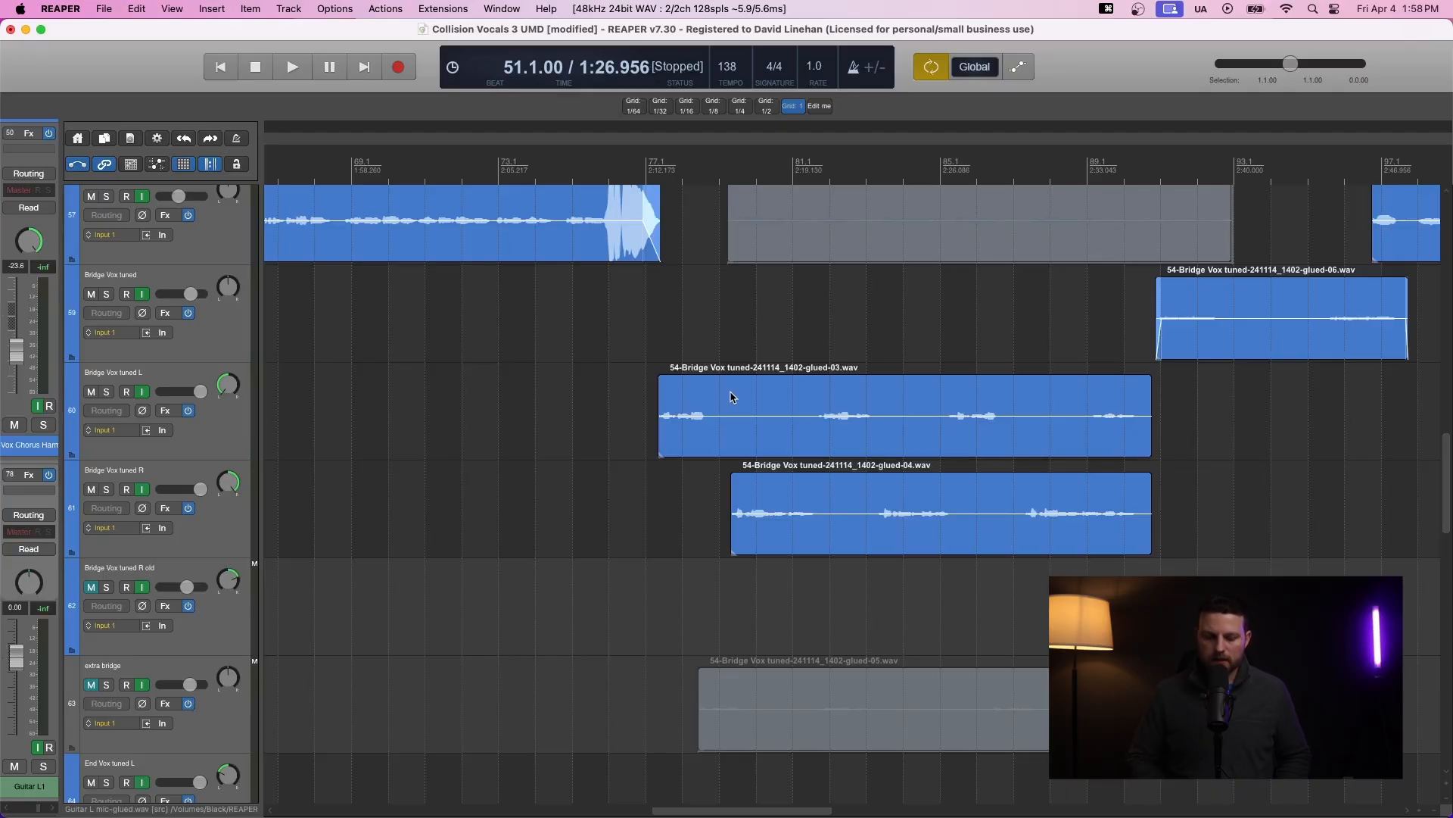
{"action": "key", "text": "alt+p"}
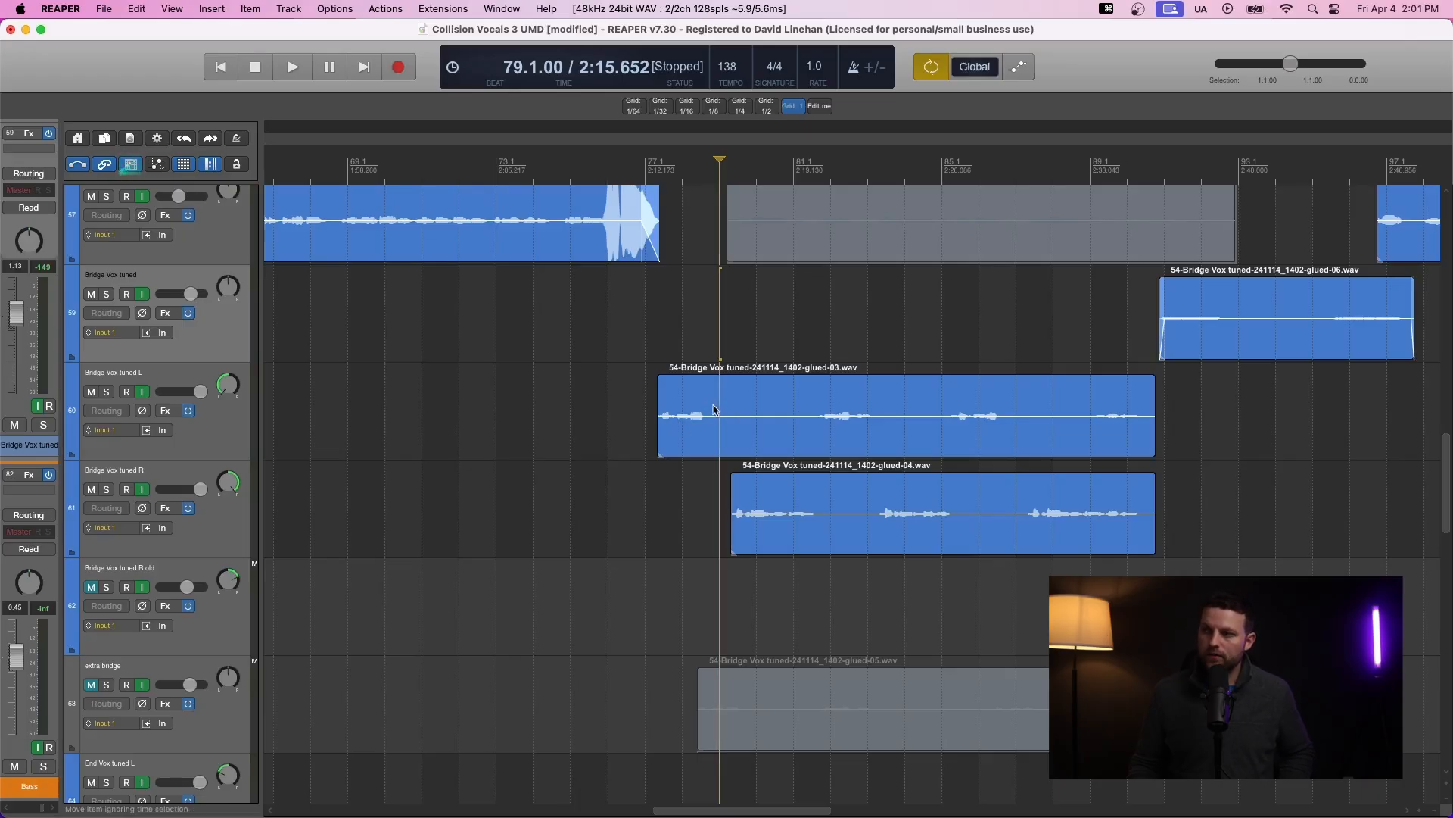
{"action": "left_click_drag", "start_coordinate": [720, 405], "coordinate": [811, 394]}
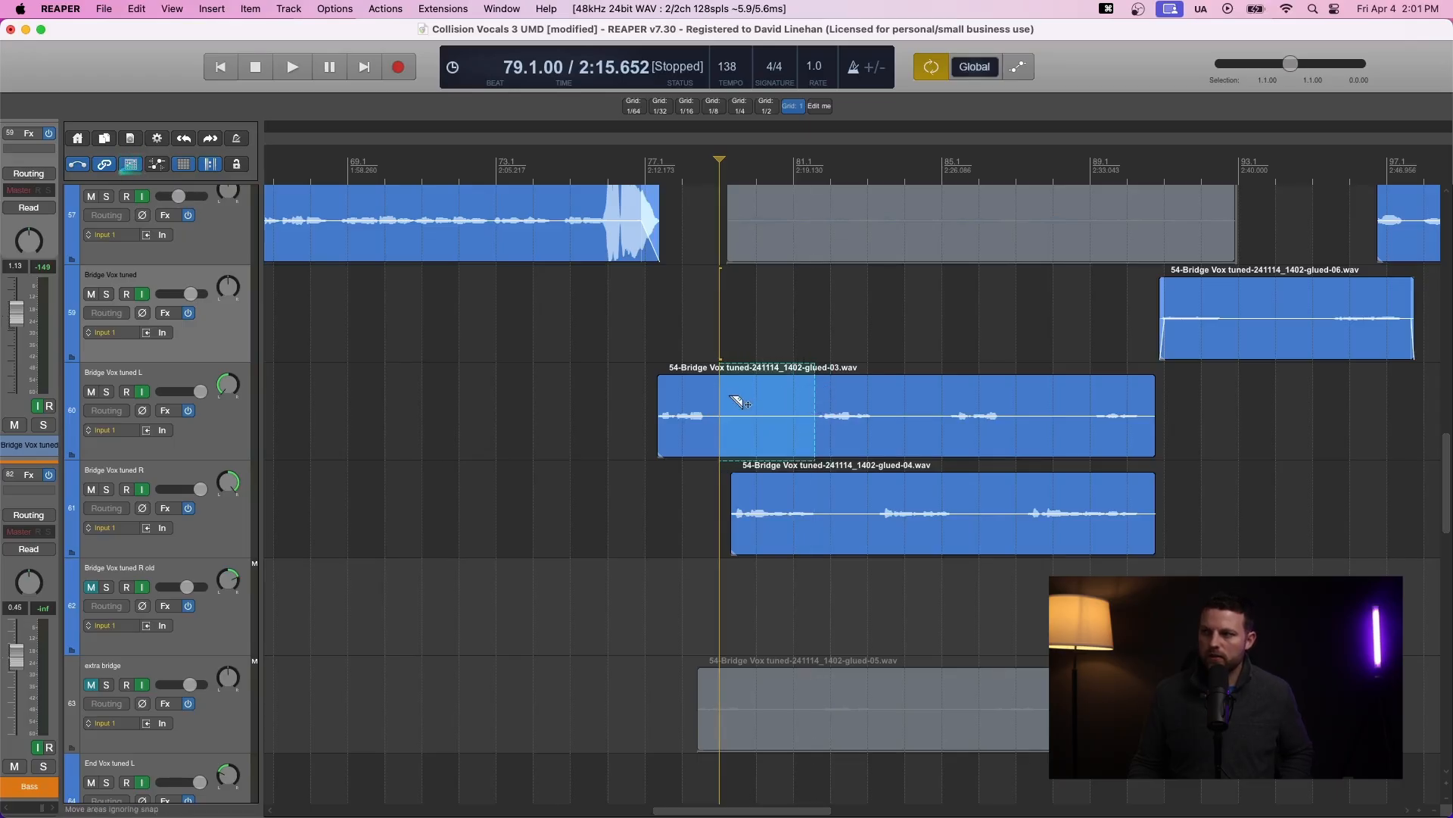
{"action": "left_click_drag", "start_coordinate": [718, 395], "coordinate": [708, 395]}
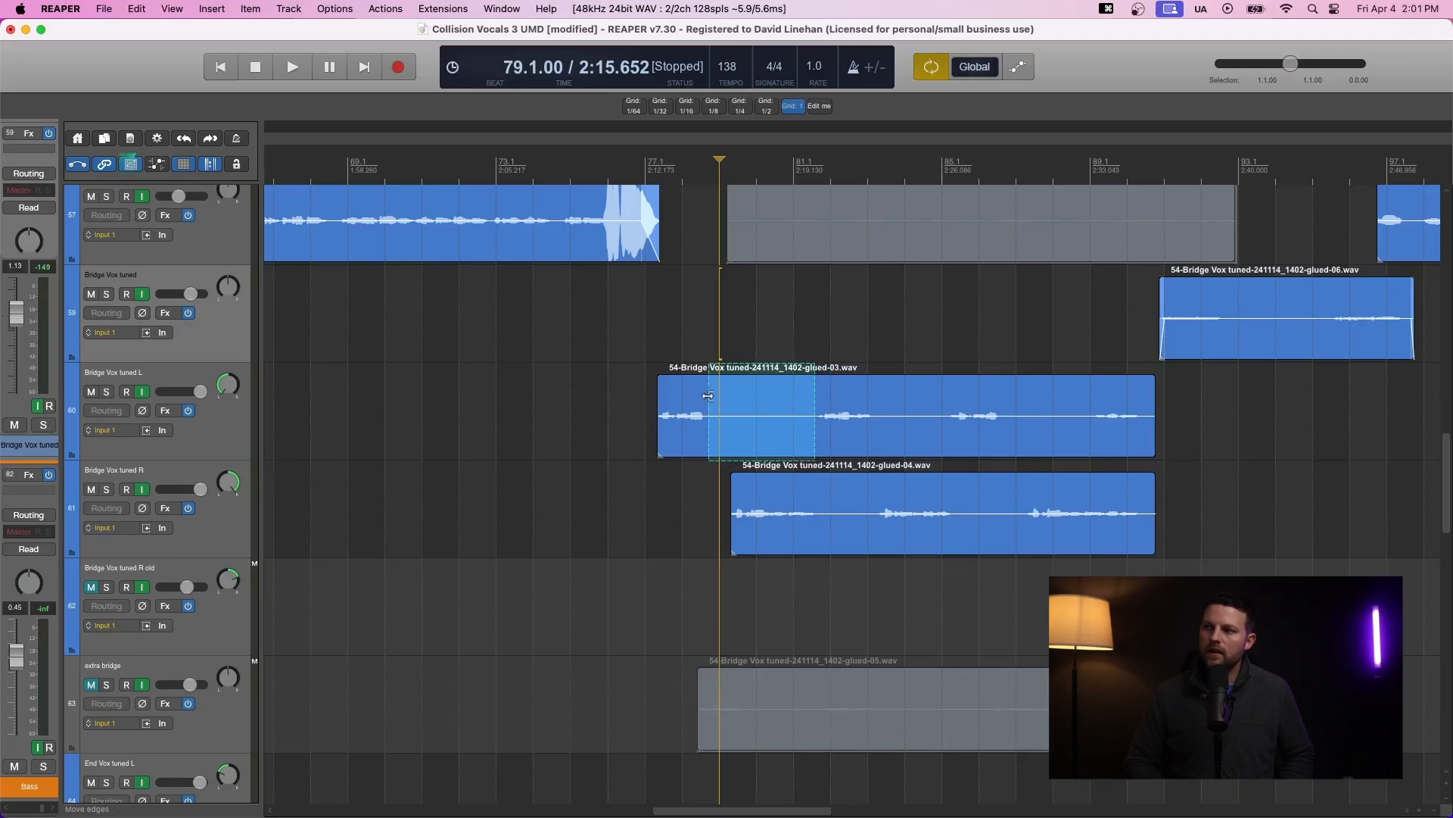
{"action": "key", "text": "Delete"}
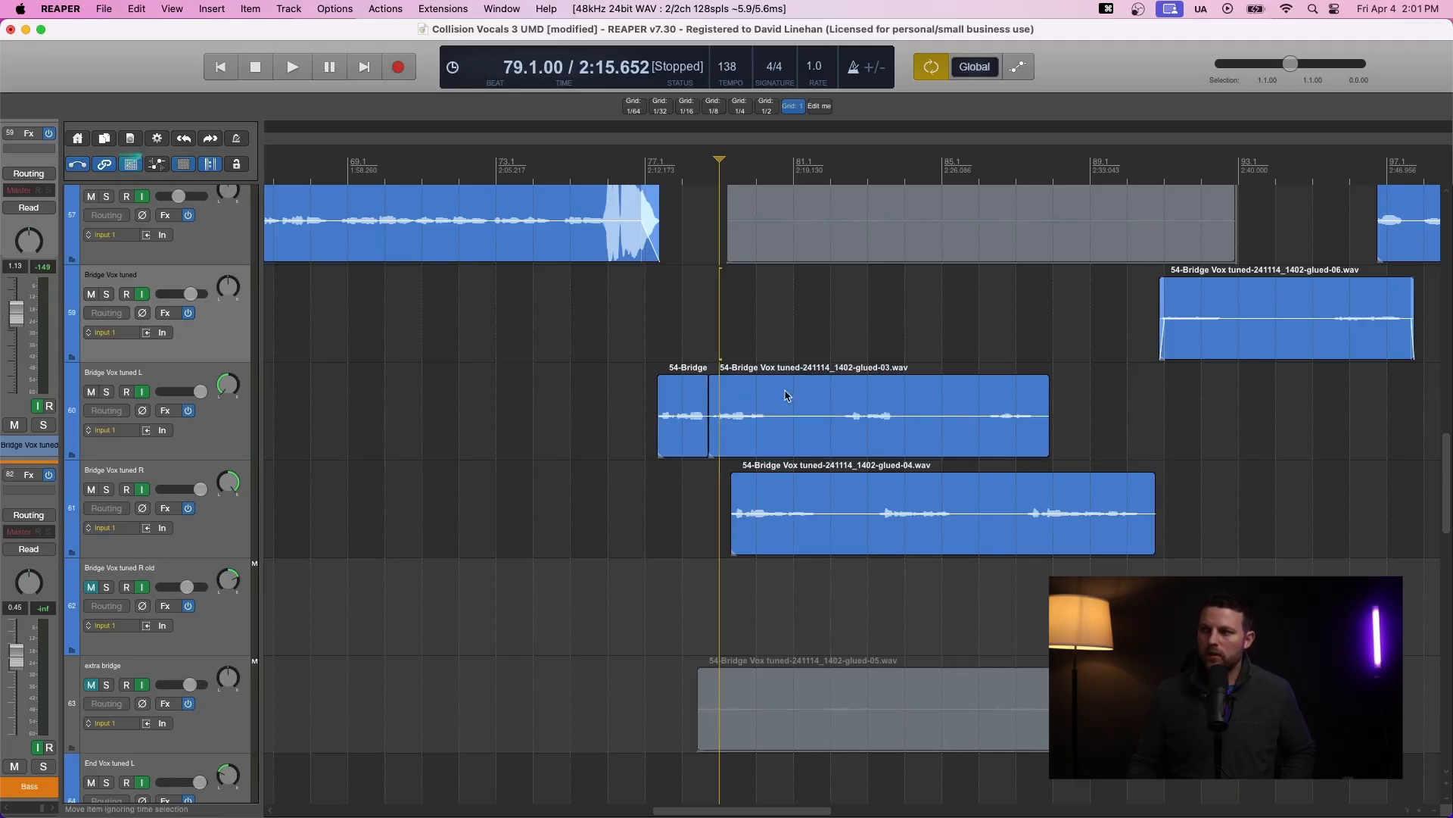
- Razor-delete two further sections from the Bridge Vox tuned L item with ripple editing
{"action": "mouse_move", "coordinate": [773, 391]}
{"action": "left_mouse_down"}
{"action": "mouse_move", "coordinate": [913, 421]}
{"action": "mouse_move", "coordinate": [924, 397]}
{"action": "left_mouse_up"}
{"action": "key", "text": "Delete"}
{"action": "left_click", "coordinate": [837, 396]}
{"action": "left_click_drag", "start_coordinate": [833, 404], "coordinate": [840, 403]}
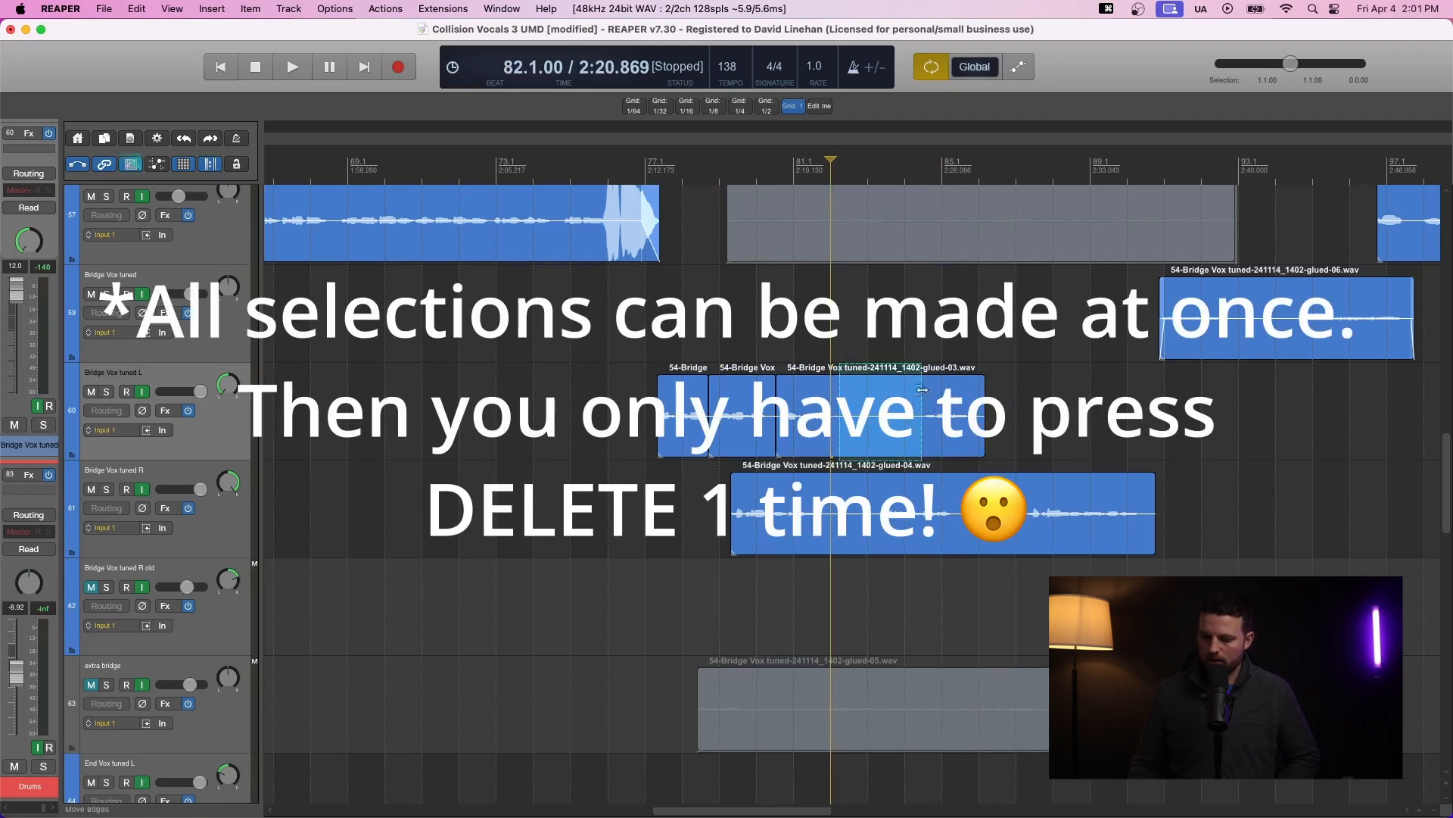
{"action": "key", "text": "Delete"}
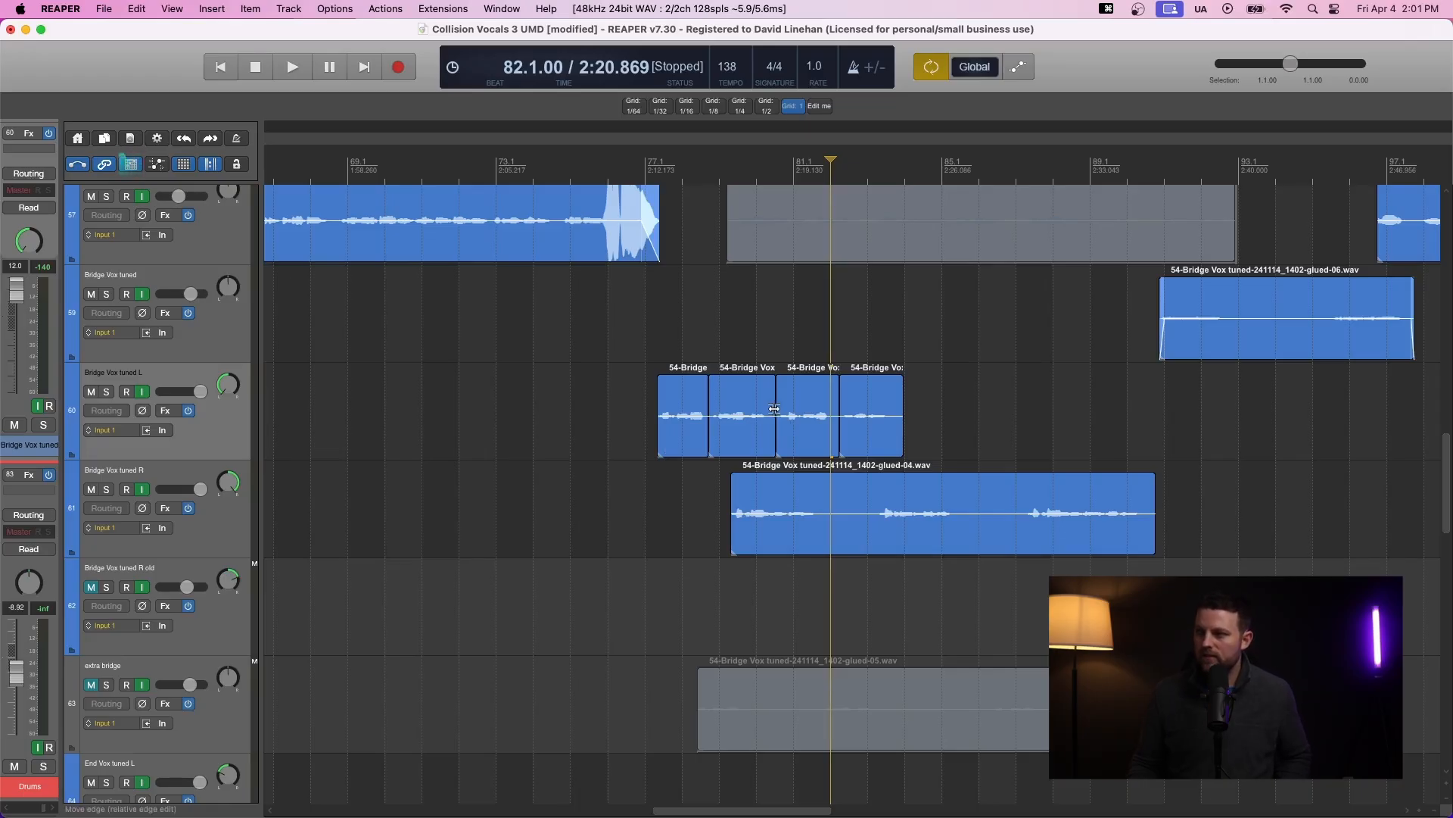
- Undo the three ripple deletions on the Bridge Vox tuned L item
{"action": "key", "text": "super+z"}
{"action": "key", "text": "super+z"}
{"action": "key", "text": "super+z"}
{"action": "key", "text": "super+z"}
{"action": "key", "text": "super+z"}
{"action": "key", "text": "super+z"}
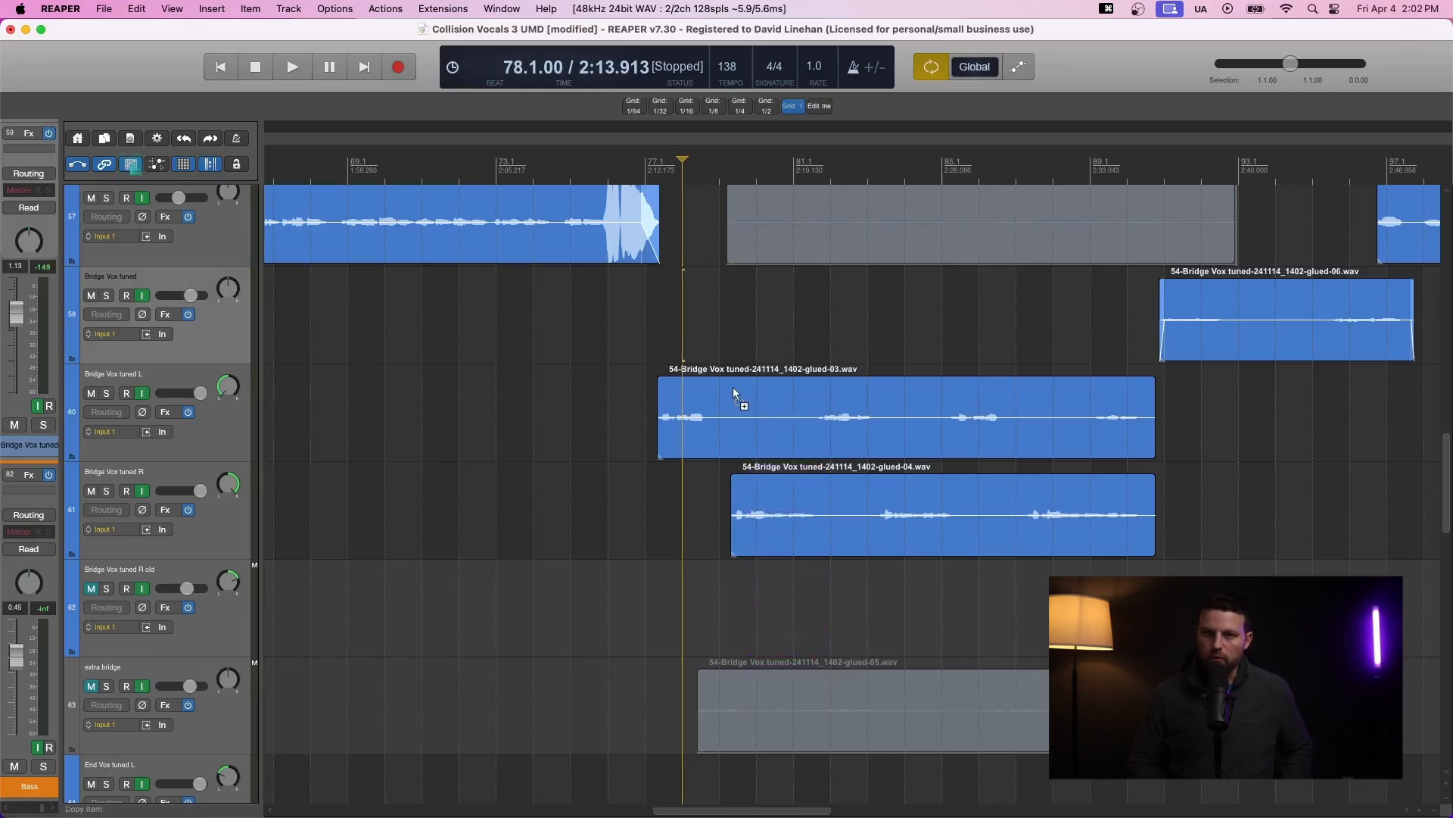
- Try a ripple razor delete of about bars 79 to 81 on Bridge Vox tuned L affecting all tracks
{"action": "left_click_drag", "start_coordinate": [733, 388], "coordinate": [788, 401]}
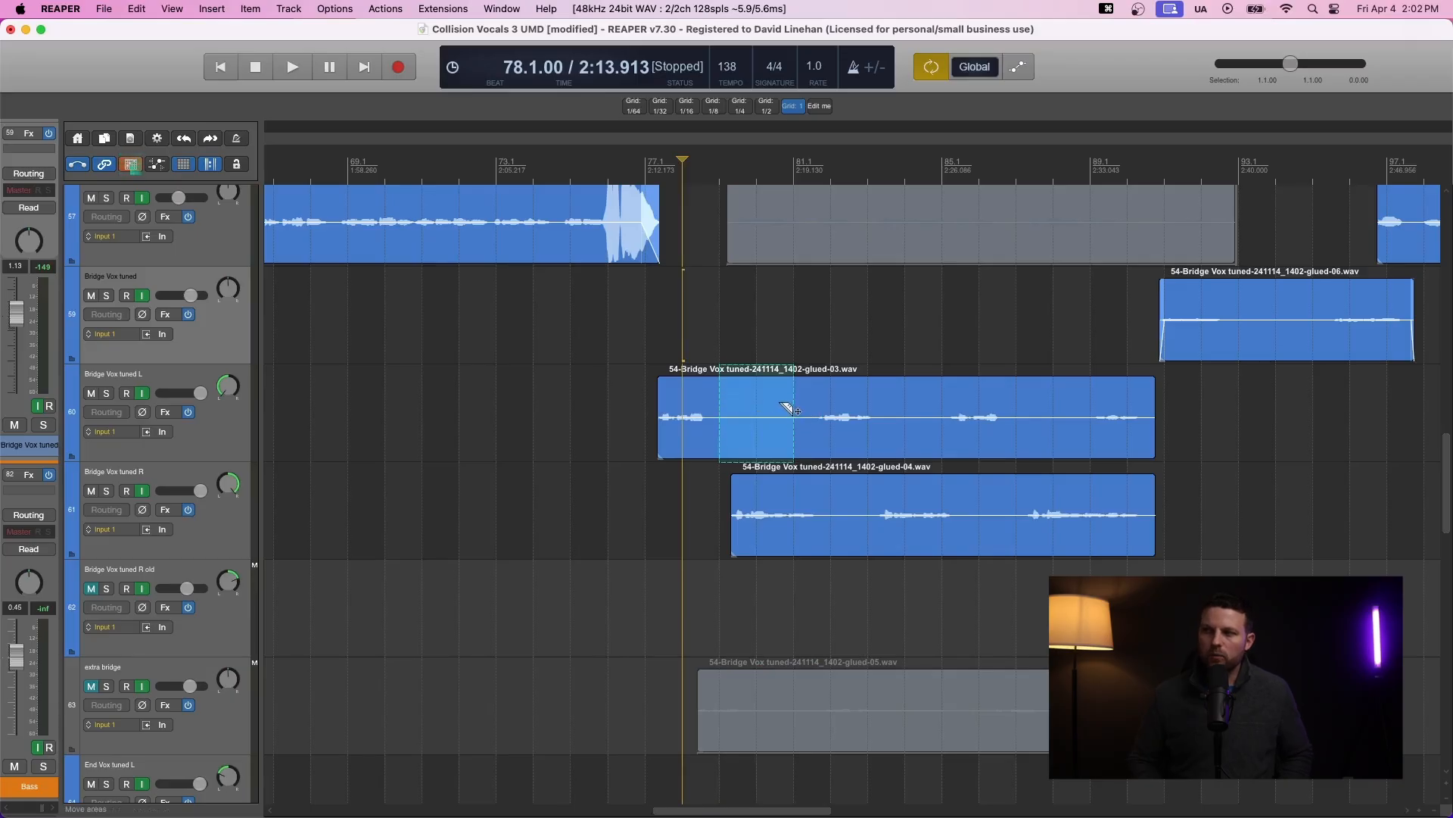
{"action": "key", "text": "Delete"}
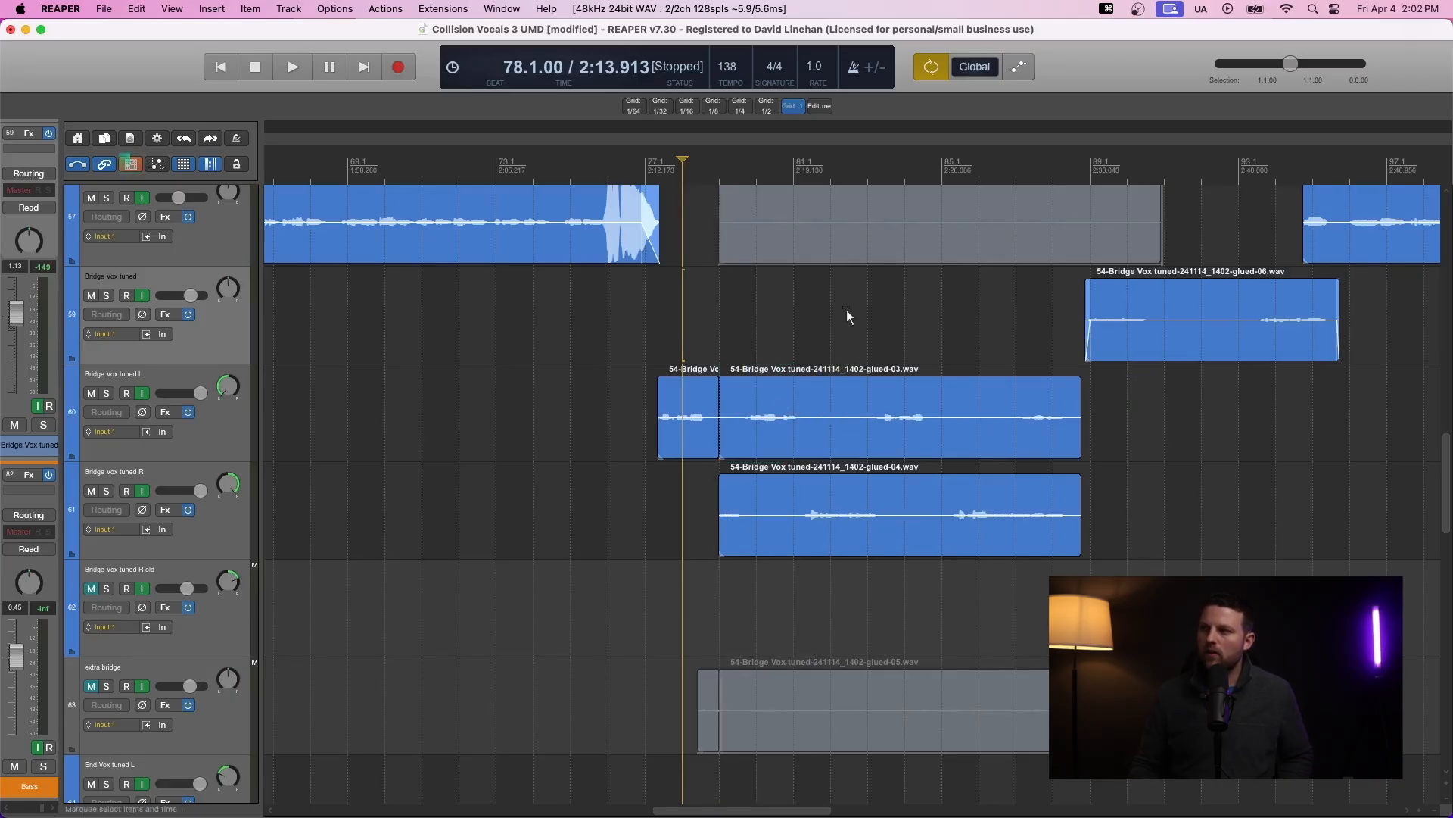
{"action": "scroll", "coordinate": [790, 484], "scroll_direction": "down", "scroll_amount": 10}
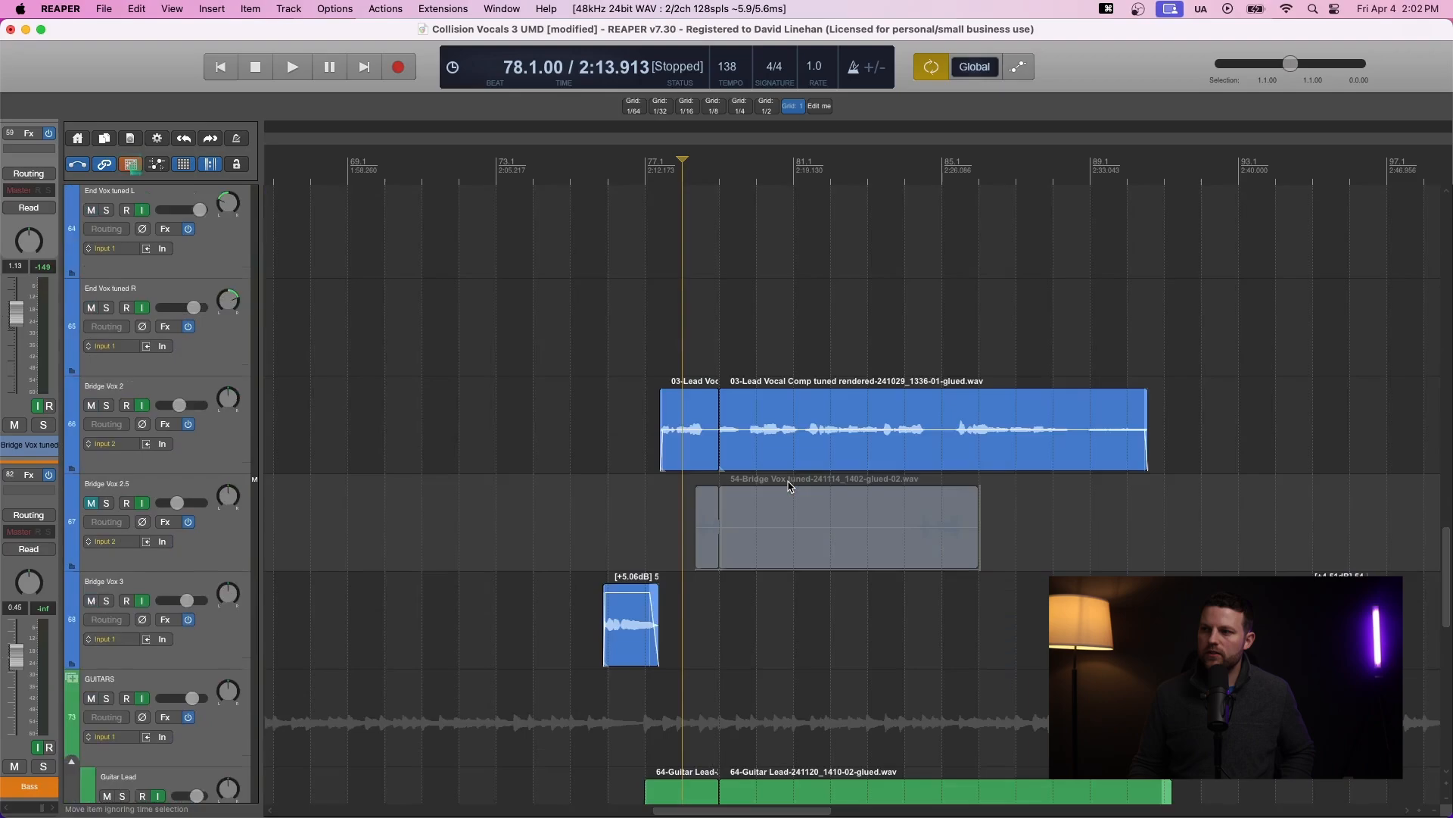
{"action": "scroll", "coordinate": [790, 484], "scroll_direction": "down", "scroll_amount": 6}
{"action": "key", "text": "super+z"}
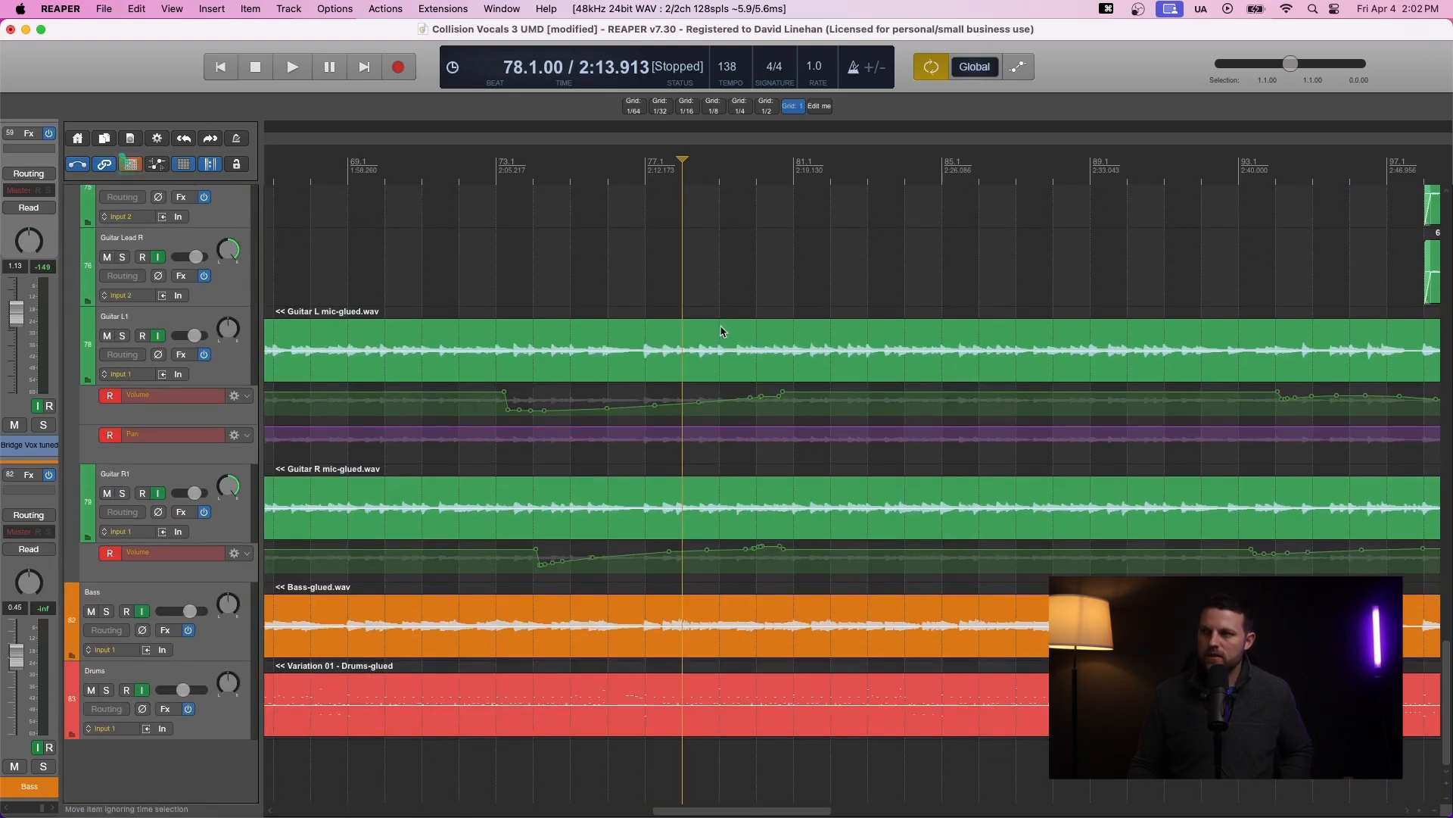
- Try a ripple razor delete of about bars 79 to 83 on the Guitar L track
{"action": "left_click_drag", "start_coordinate": [712, 331], "coordinate": [887, 376]}
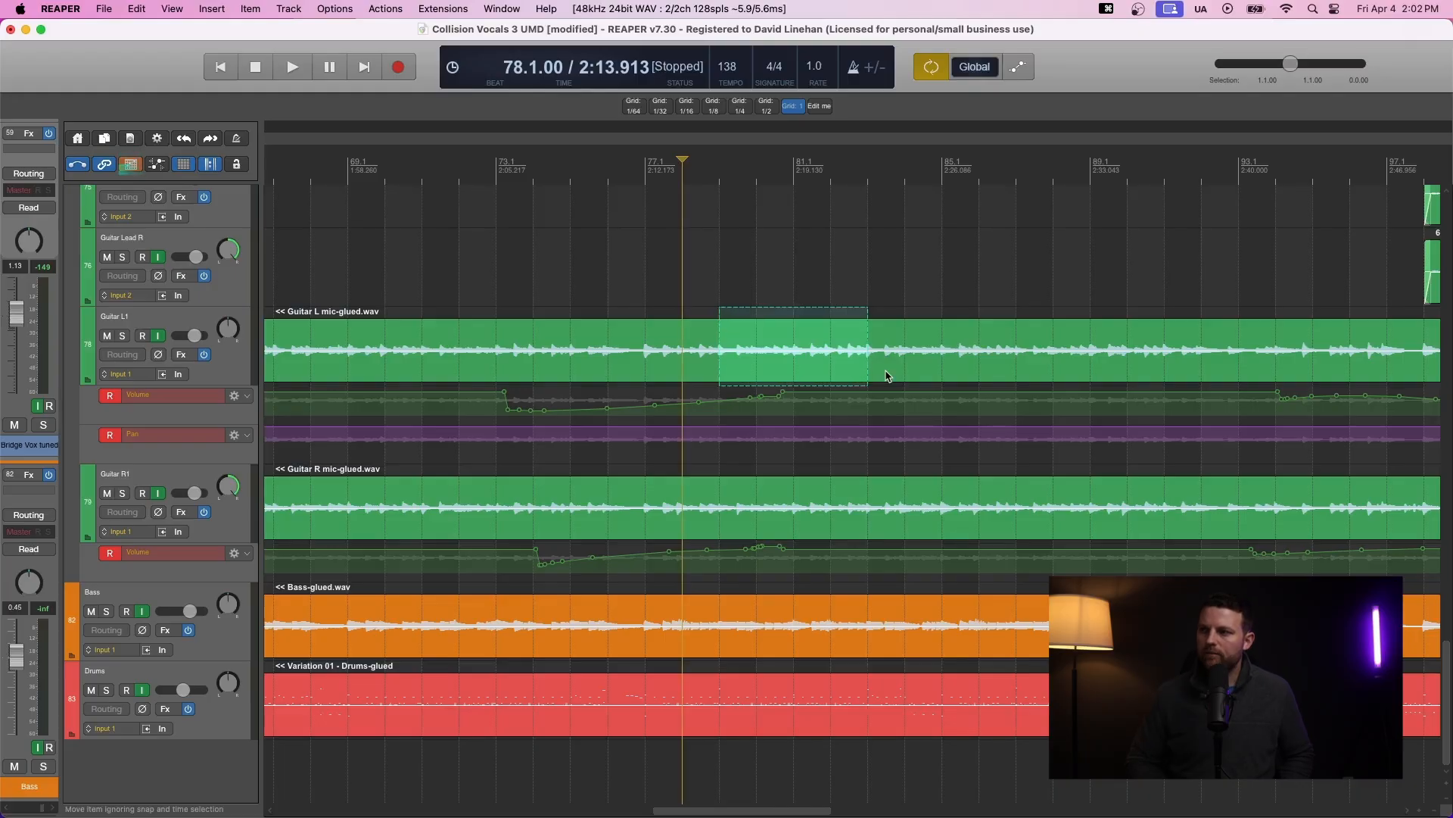
{"action": "key", "text": "Delete"}
{"action": "scroll", "coordinate": [825, 540], "scroll_direction": "up", "scroll_amount": 1}
{"action": "scroll", "coordinate": [823, 448], "scroll_direction": "up", "scroll_amount": 15}
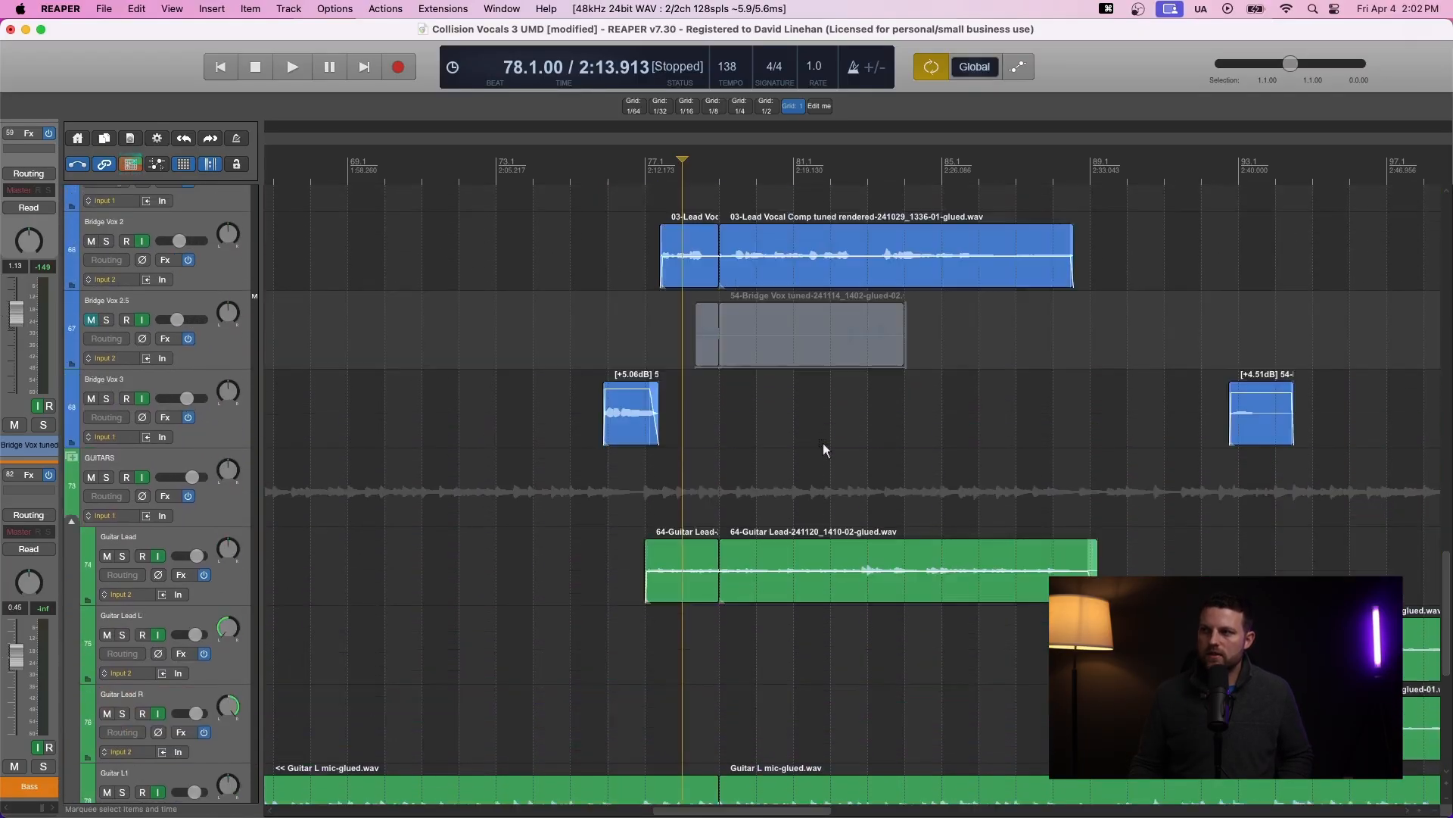
{"action": "scroll", "coordinate": [824, 447], "scroll_direction": "down", "scroll_amount": 15}
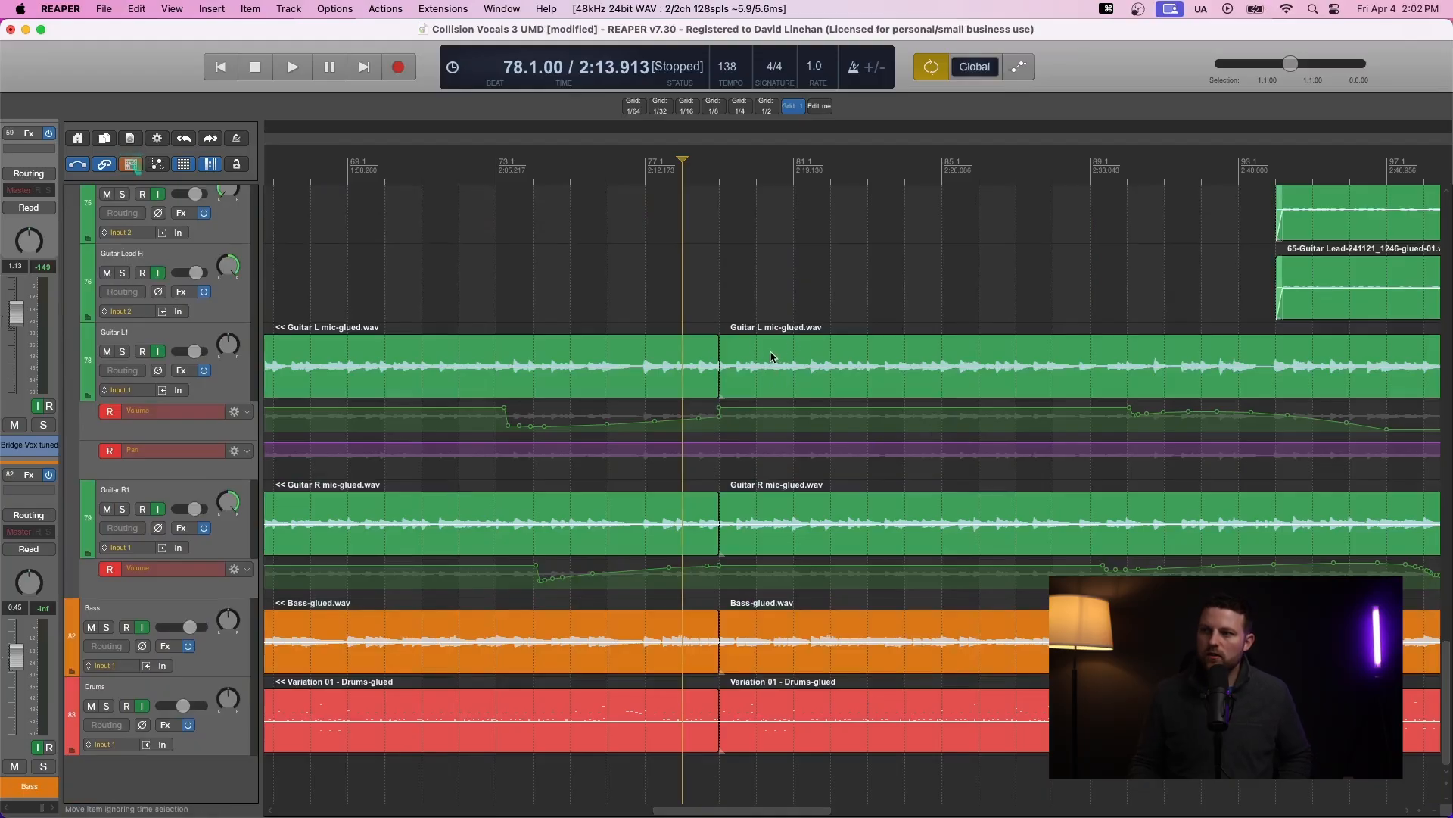
{"action": "key", "text": "super+z"}
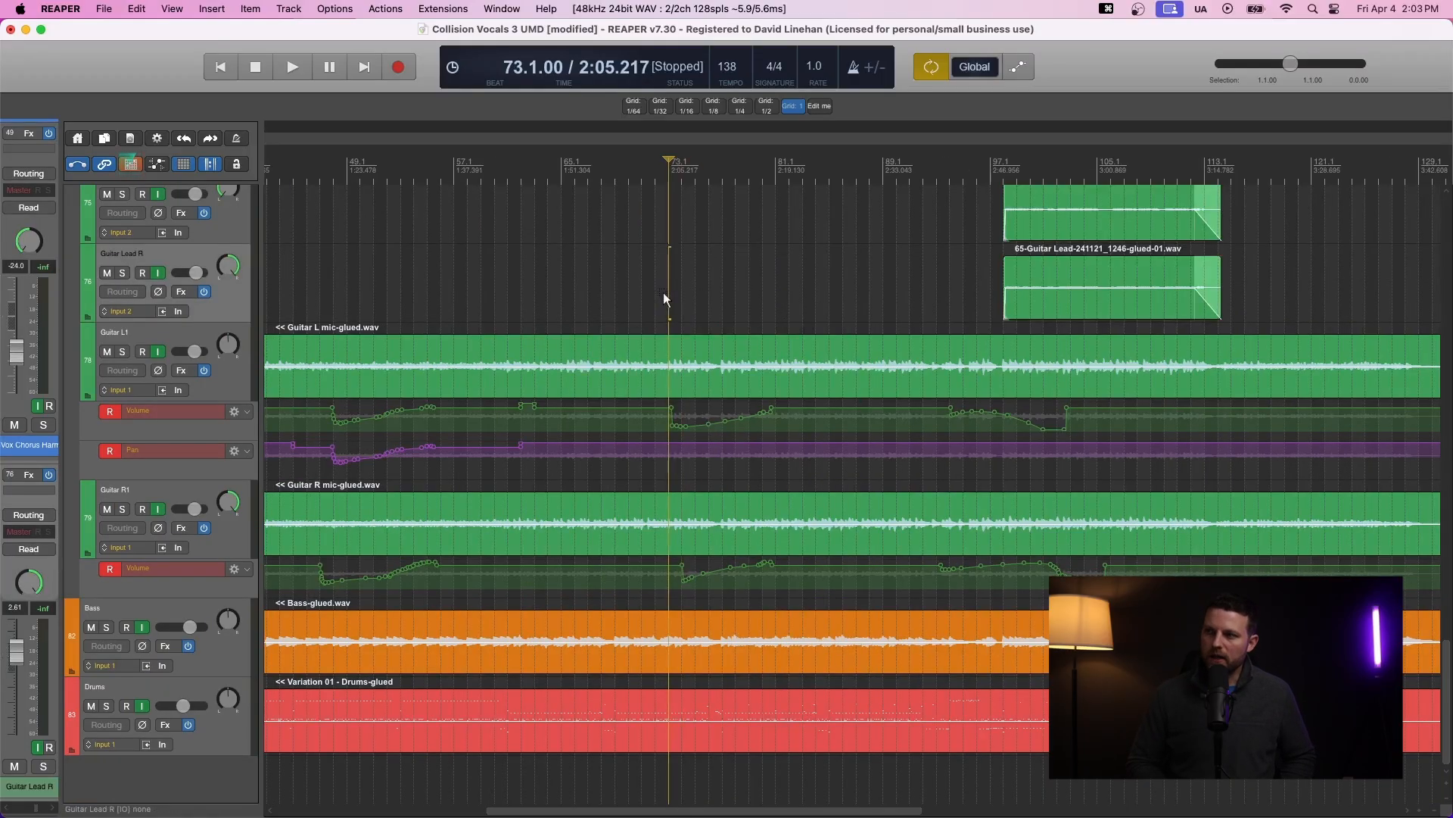
- Open Preferences at the Mouse Modifiers page and switch the context to Razor edit area
{"action": "key", "text": "super+comma"}
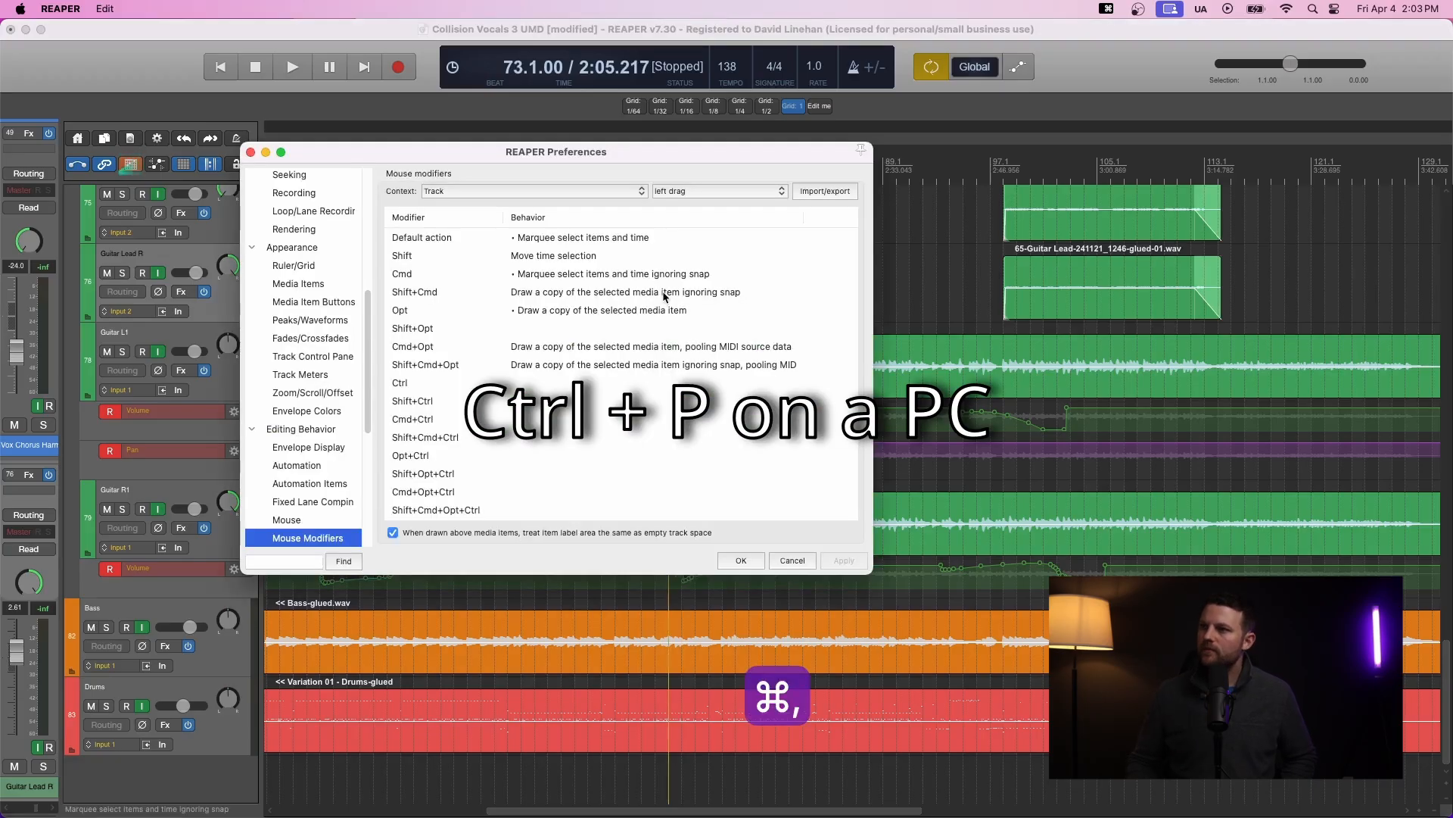
{"action": "left_click", "coordinate": [528, 155]}
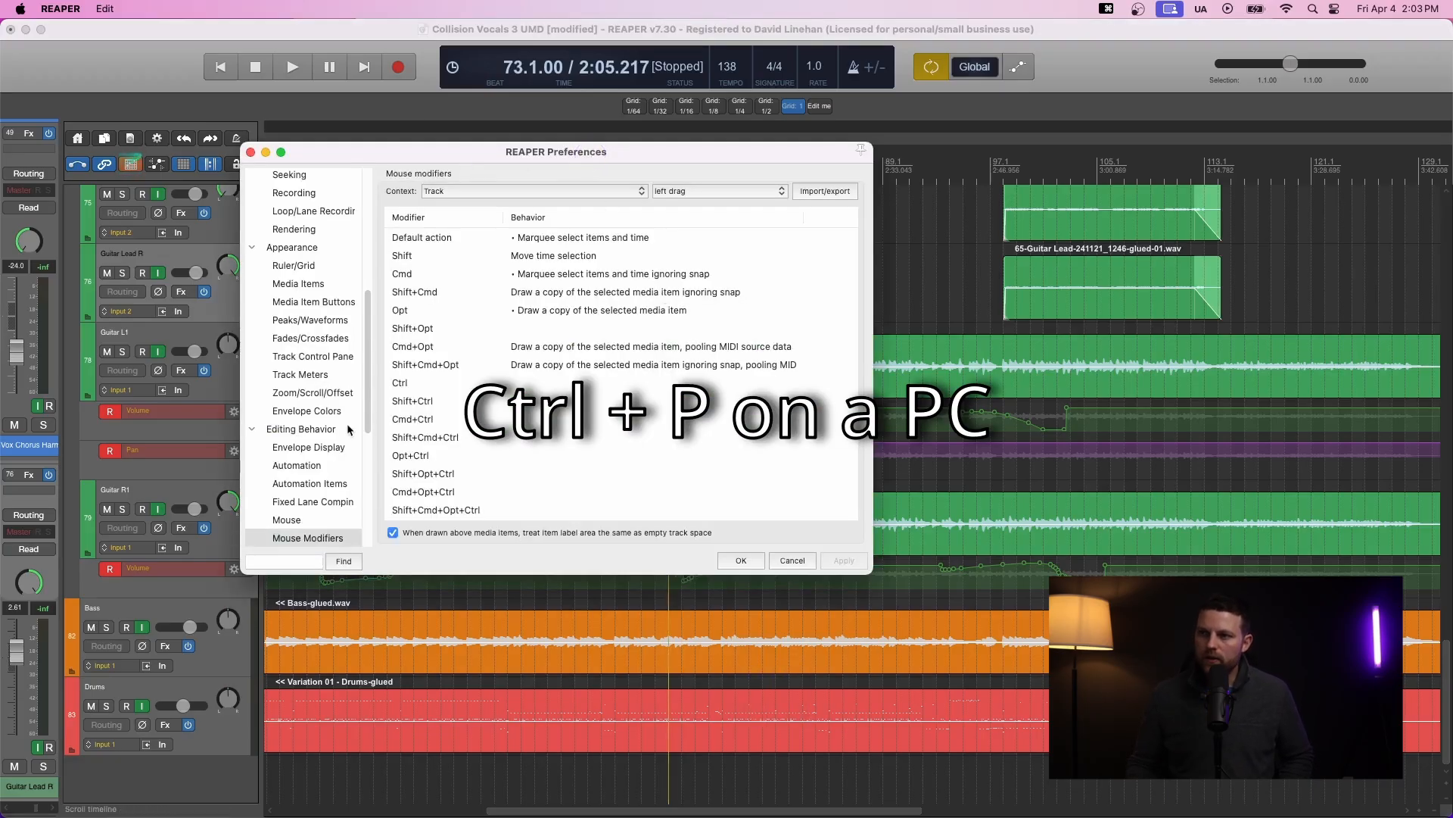
{"action": "scroll", "coordinate": [345, 424], "scroll_direction": "down", "scroll_amount": 2}
{"action": "left_click", "coordinate": [321, 515]}
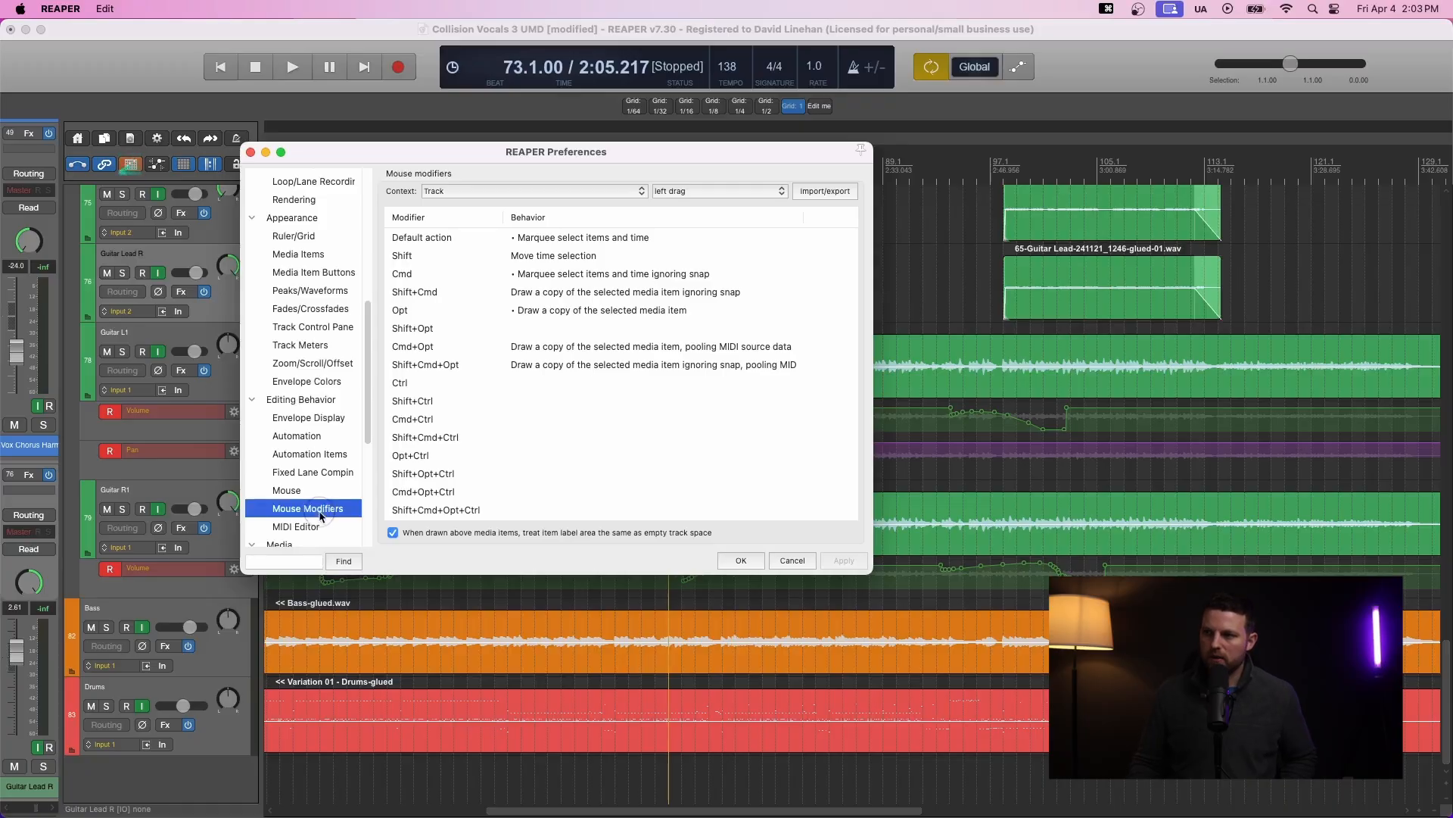
{"action": "left_click", "coordinate": [470, 191]}
{"action": "left_click", "coordinate": [477, 146]}
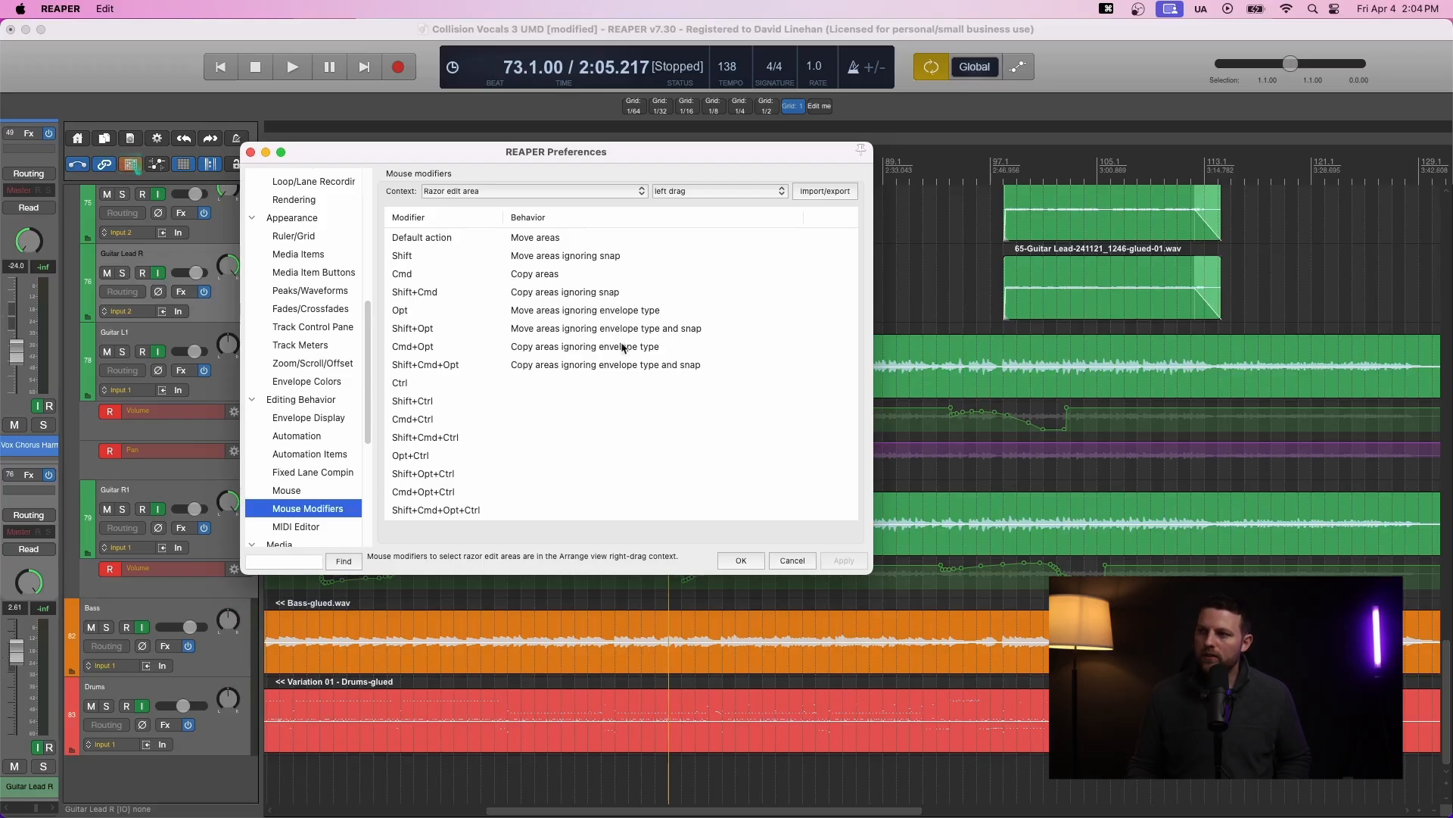
- Examine the razor edit area modifier behaviours, including the options available for Cmd+Opt
{"action": "left_click", "coordinate": [669, 367]}
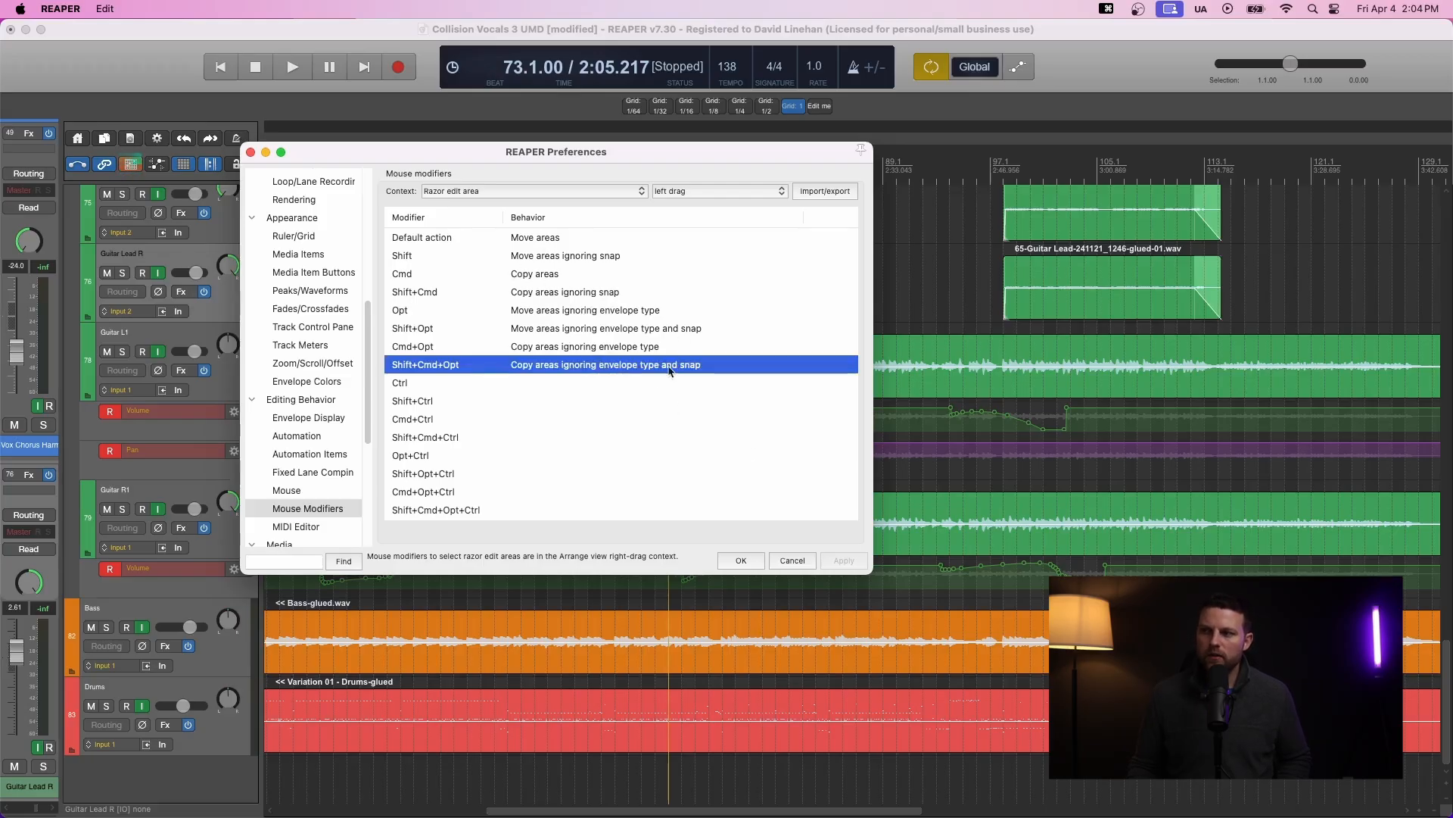
{"action": "left_click", "coordinate": [560, 347]}
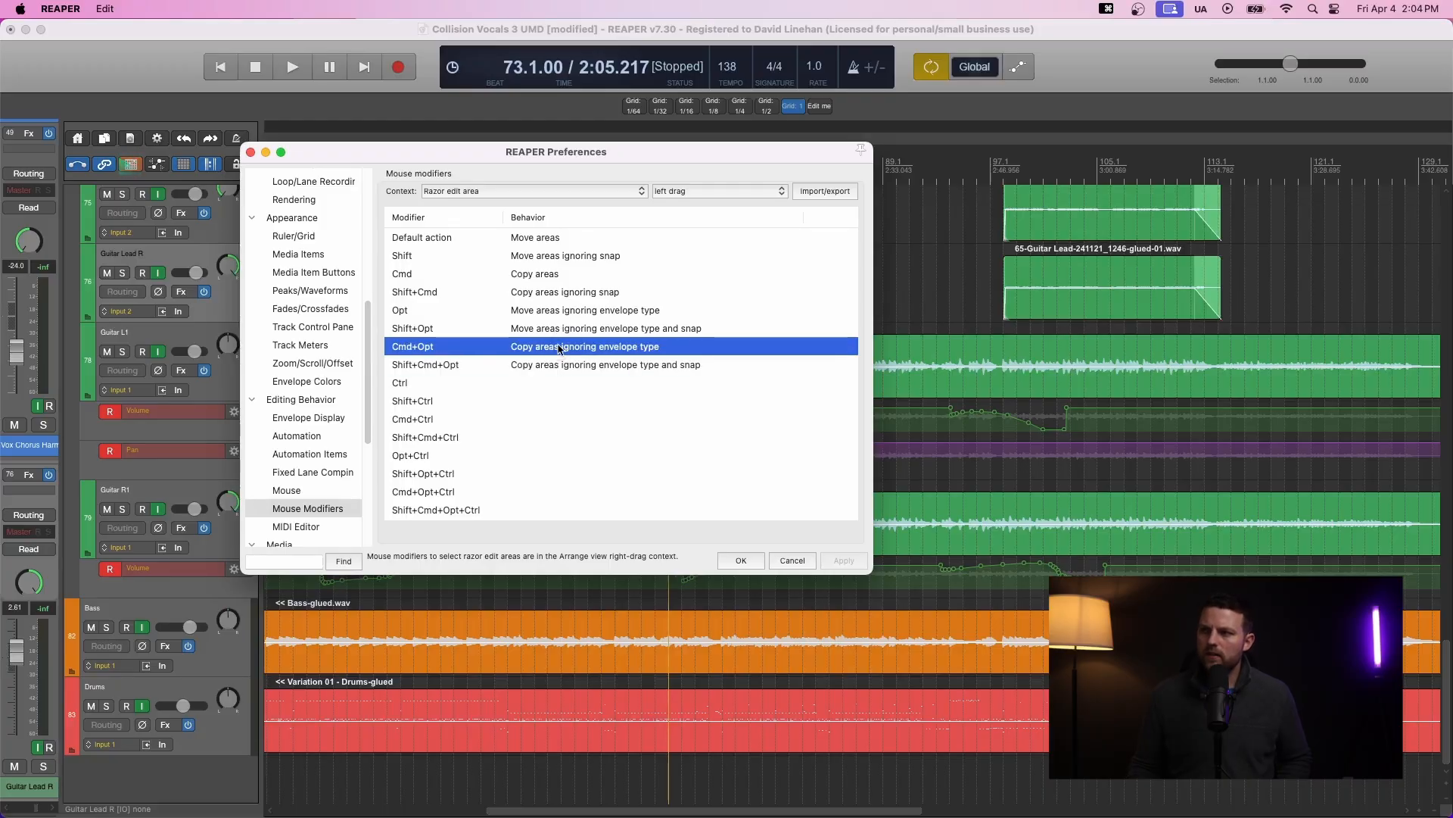
{"action": "double_click", "coordinate": [561, 348]}
{"action": "mouse_move", "coordinate": [564, 400]}
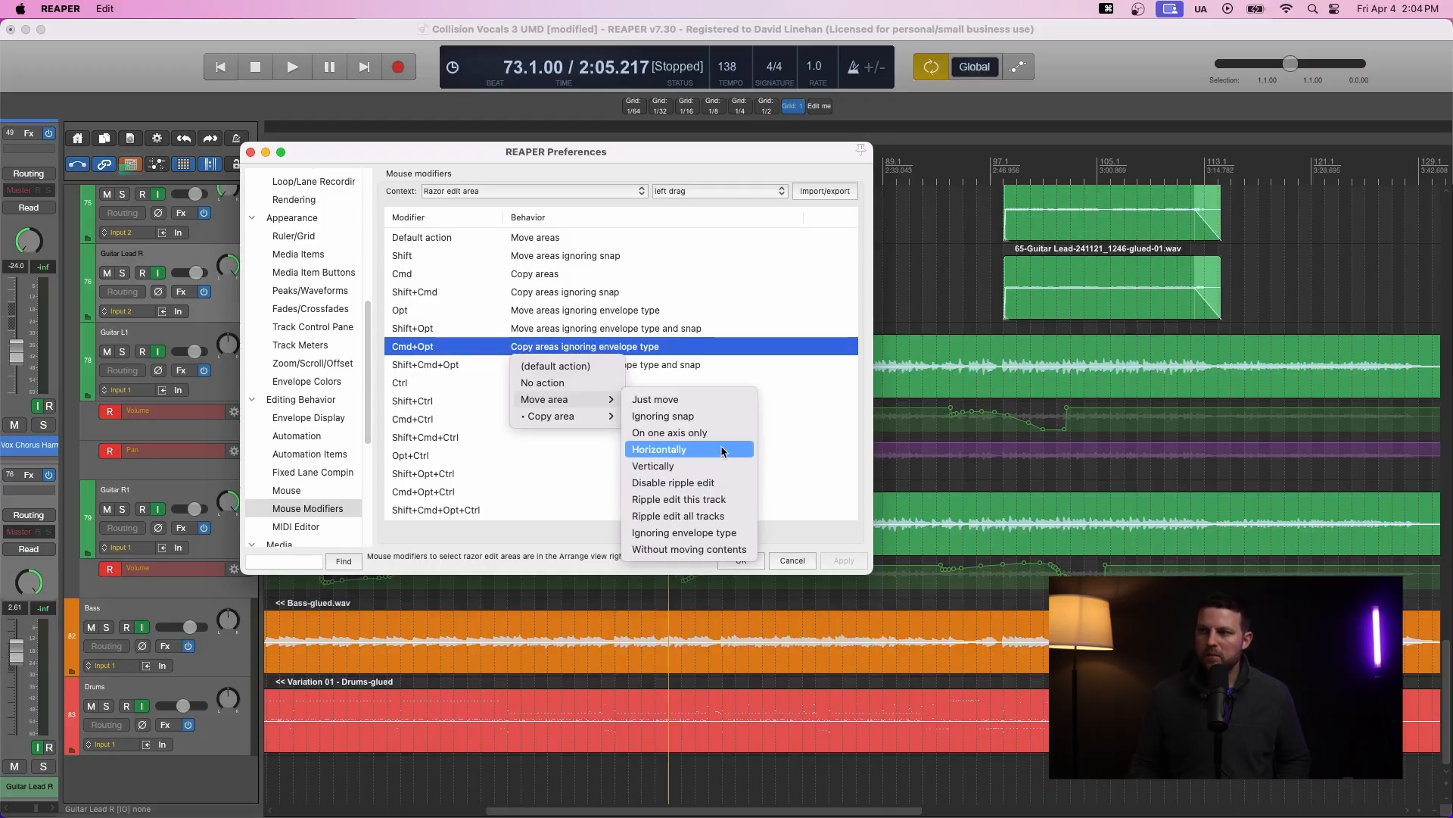
{"action": "left_click", "coordinate": [734, 367]}
{"action": "left_click", "coordinate": [571, 311]}
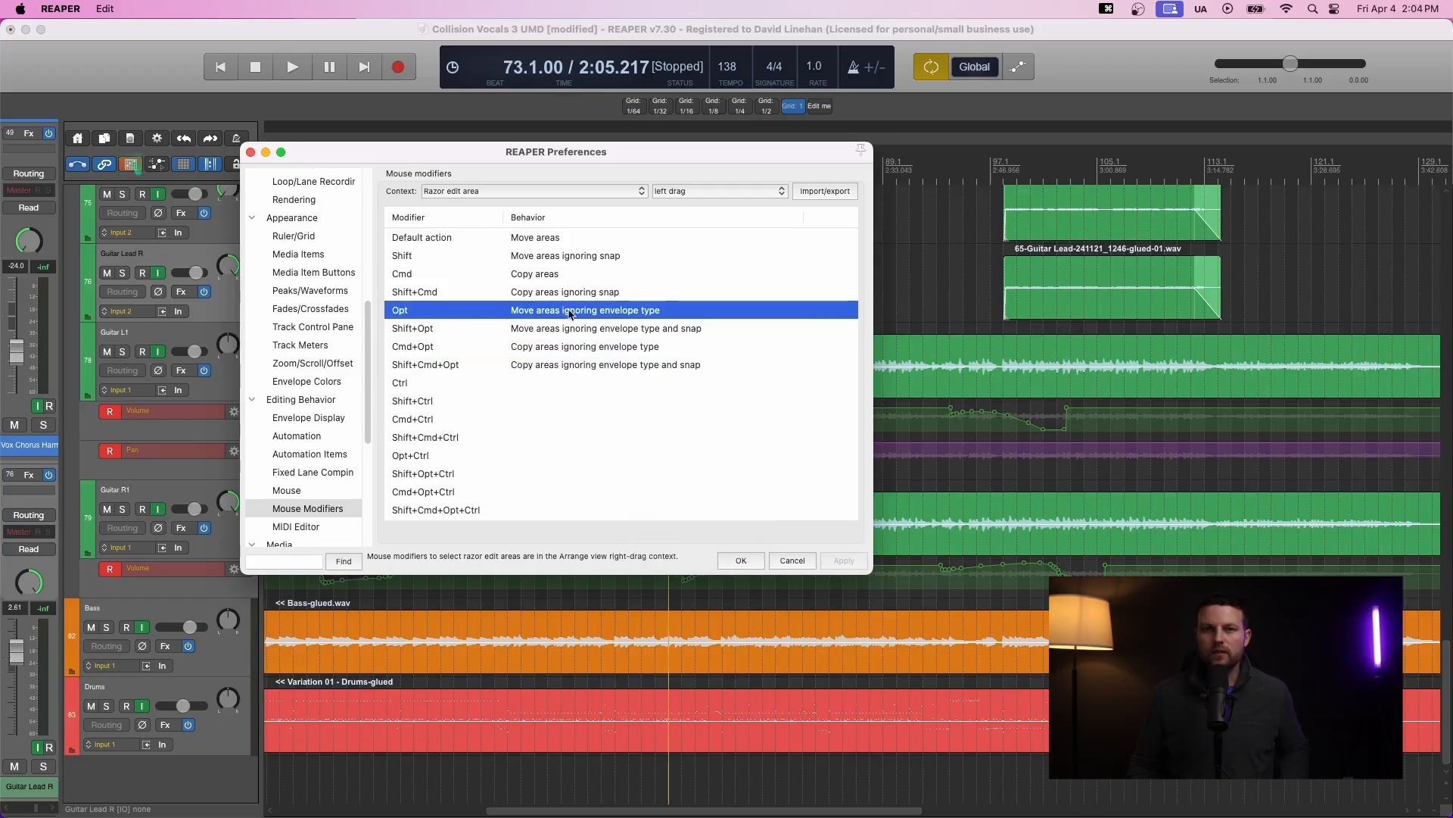